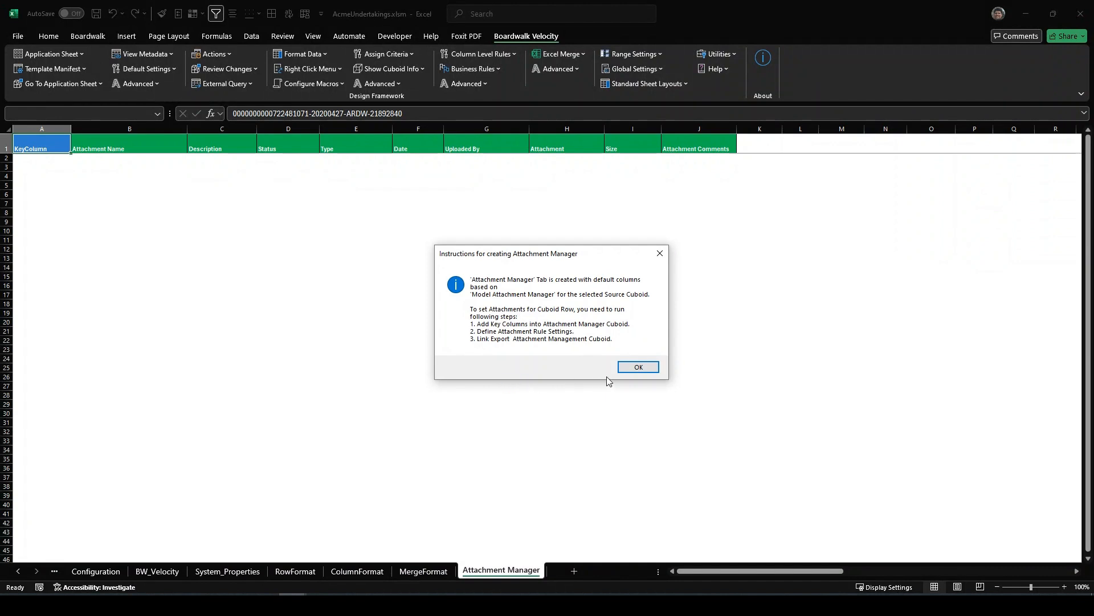
Set the BWID source column as the source key and add it to the Attachment Manager under its alias
left_click(638, 368)
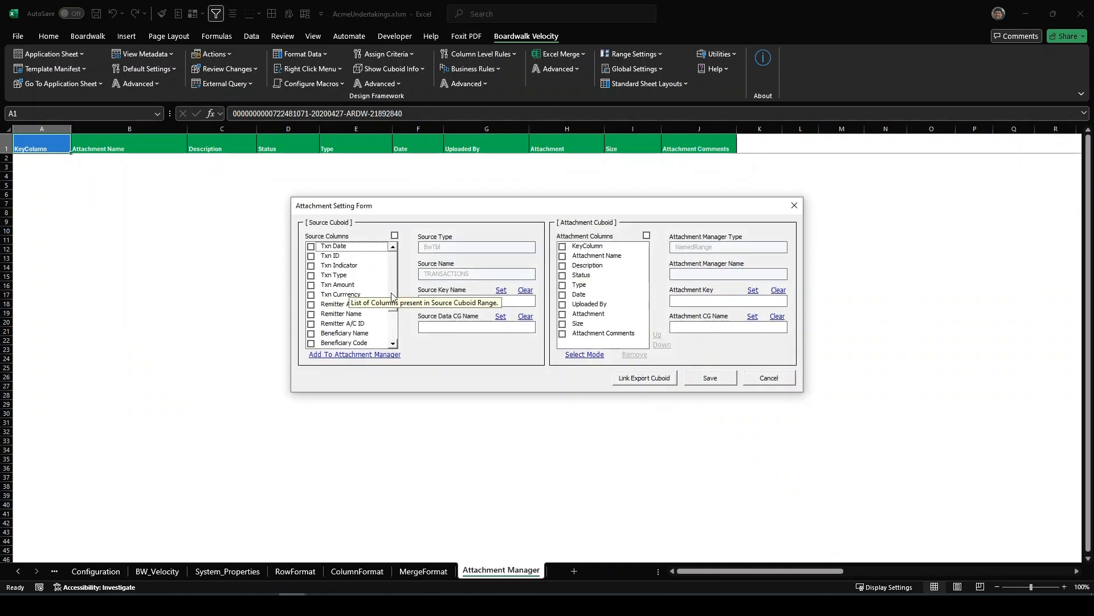
left_click_drag(392, 297, 392, 337)
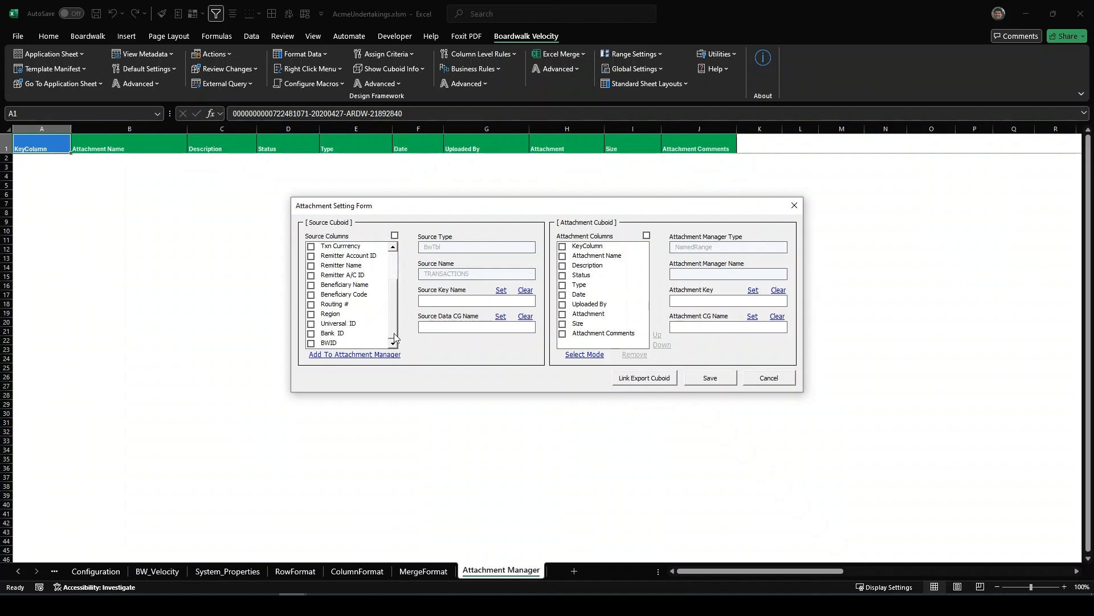
left_click(311, 343)
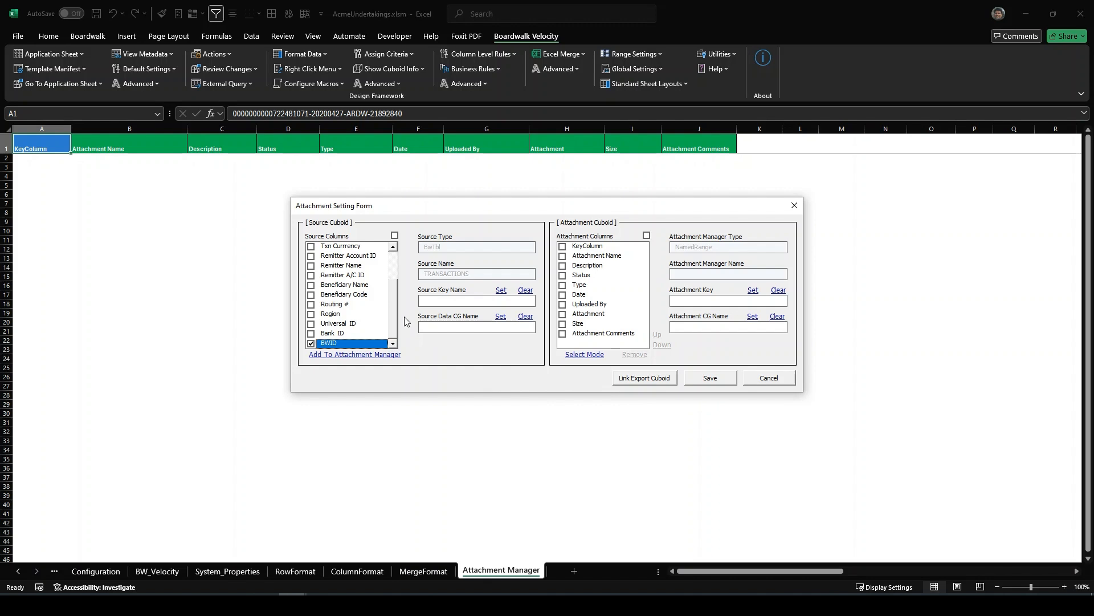
left_click(501, 290)
left_click(352, 354)
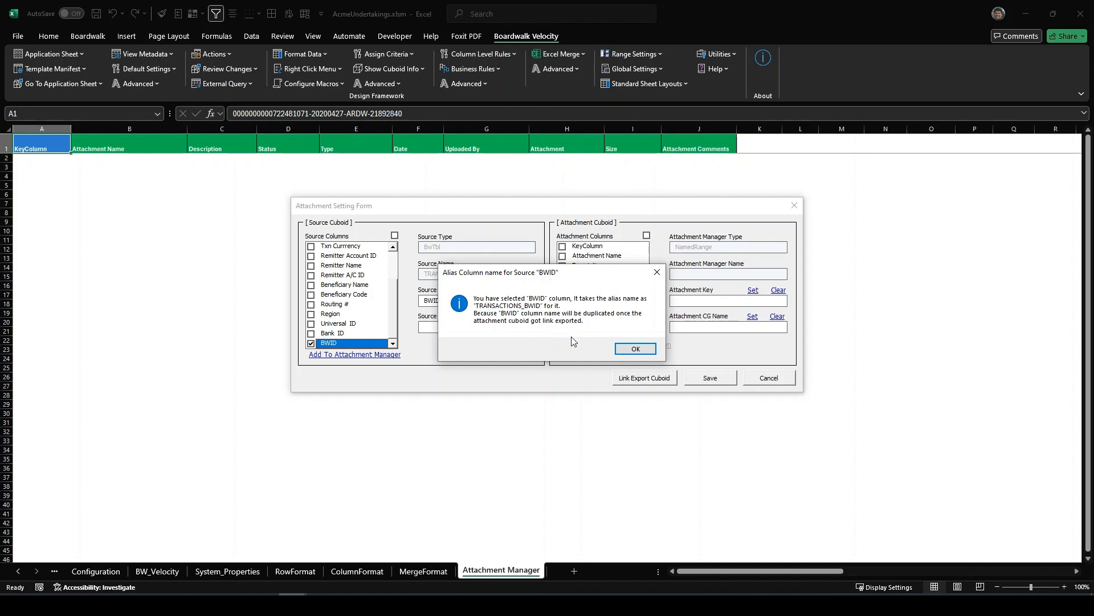
left_click(634, 349)
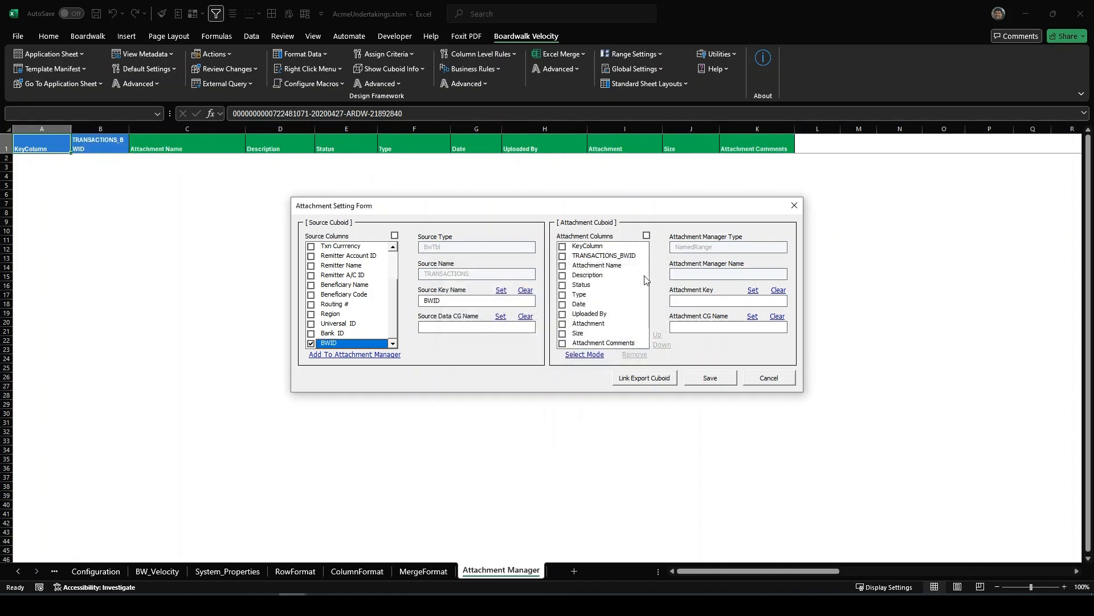
Set TRANSACTIONS_BWID as the attachment key and start the link export of the Attachment Manager cuboid
left_click(563, 256)
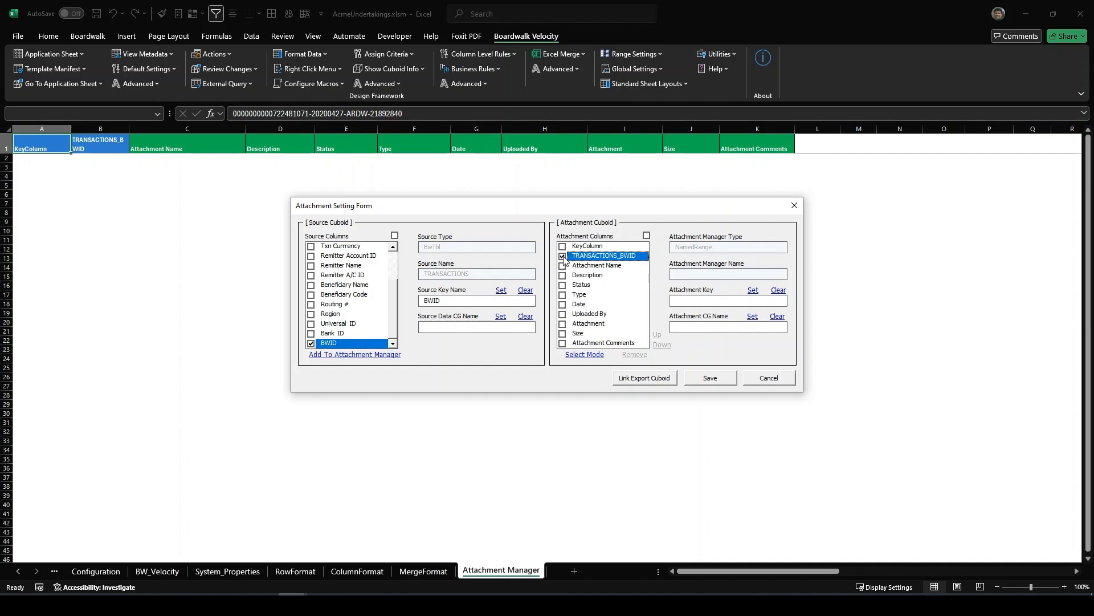
left_click(752, 291)
left_click(649, 379)
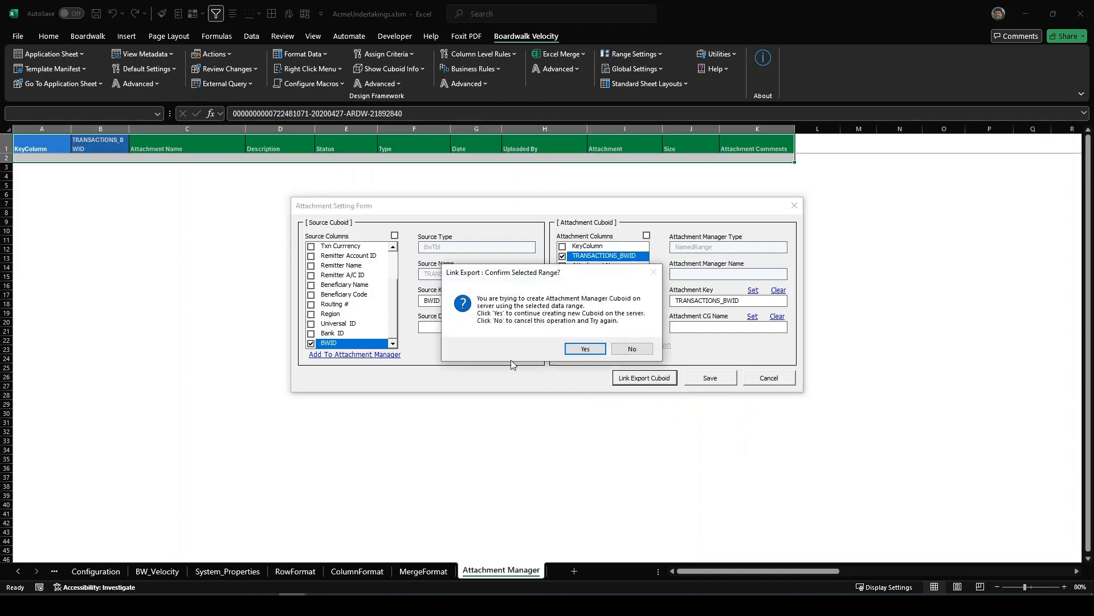
left_click(585, 349)
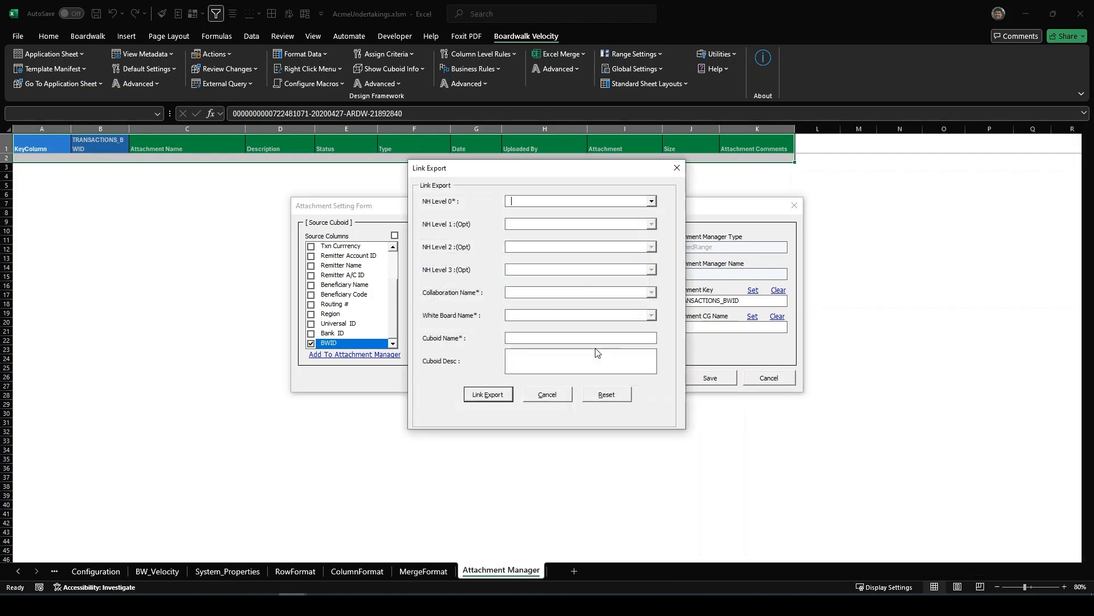
Set the link export destination to AcmeBank, Training, AcmeUndertakings, with AcmeUndertakings as both collaboration and white board
left_click(651, 202)
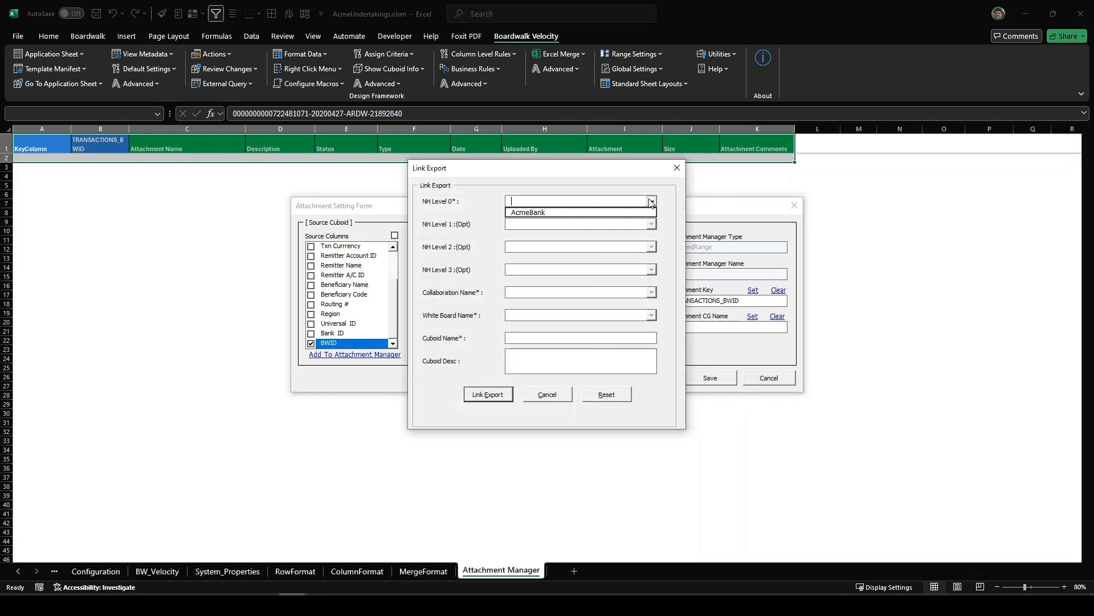
left_click(630, 215)
left_click(652, 293)
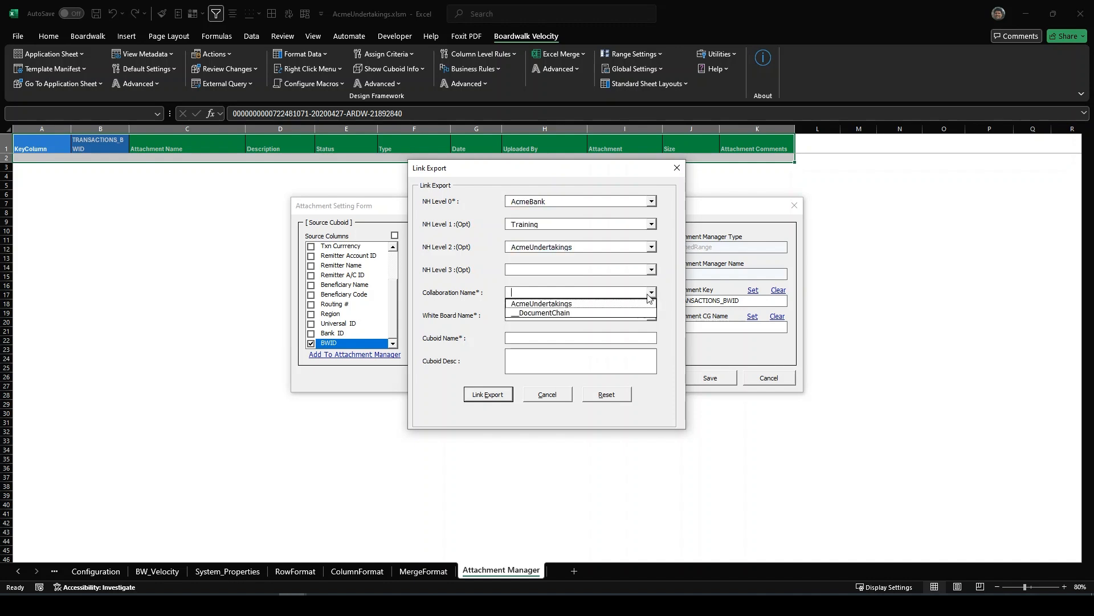
left_click(593, 312)
left_click(649, 316)
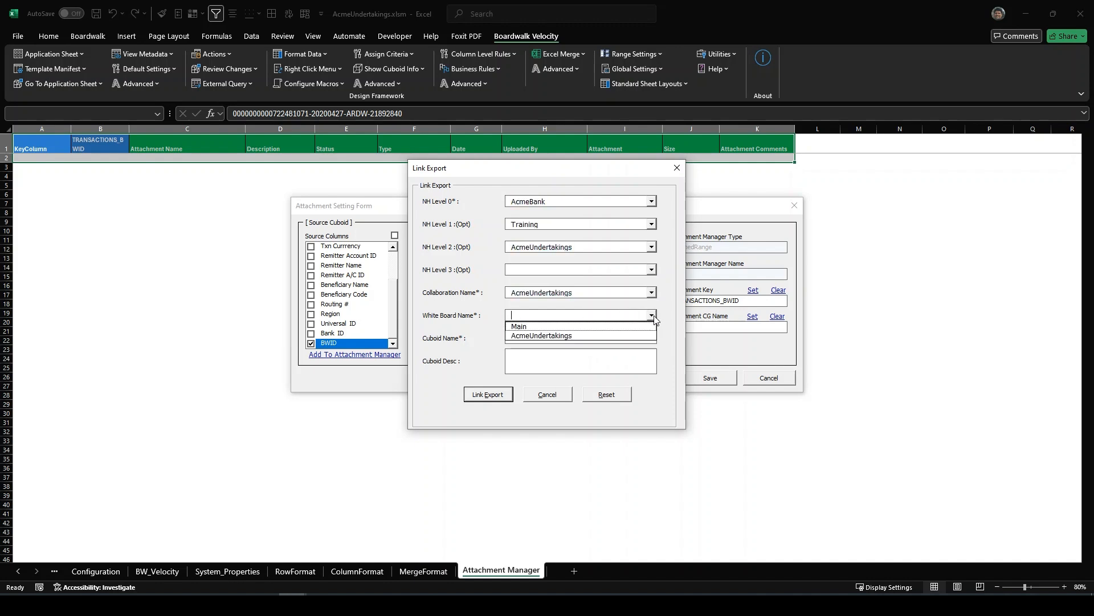
left_click(648, 334)
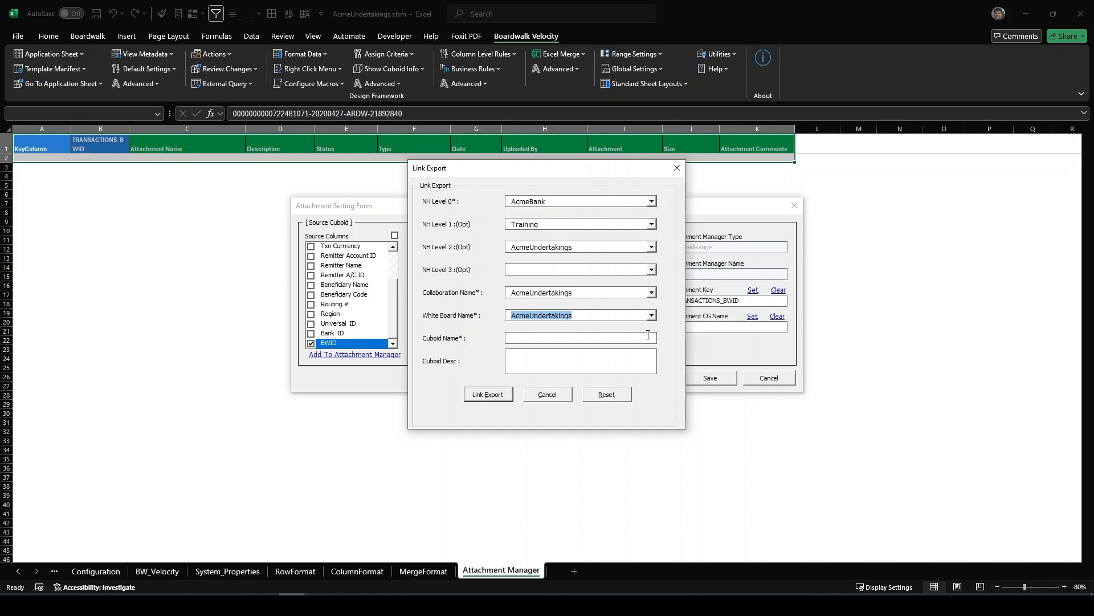
Name the cuboid TransAttchmntMgr and link export it without applying the default format
left_click(582, 341)
type("TransAttchmntMgr")
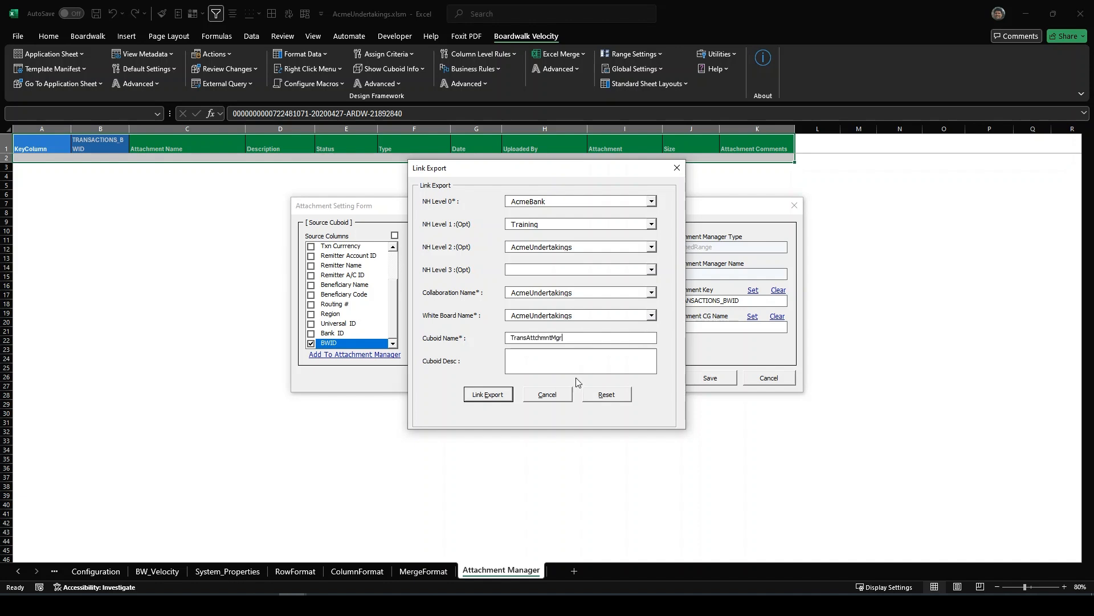
left_click(498, 397)
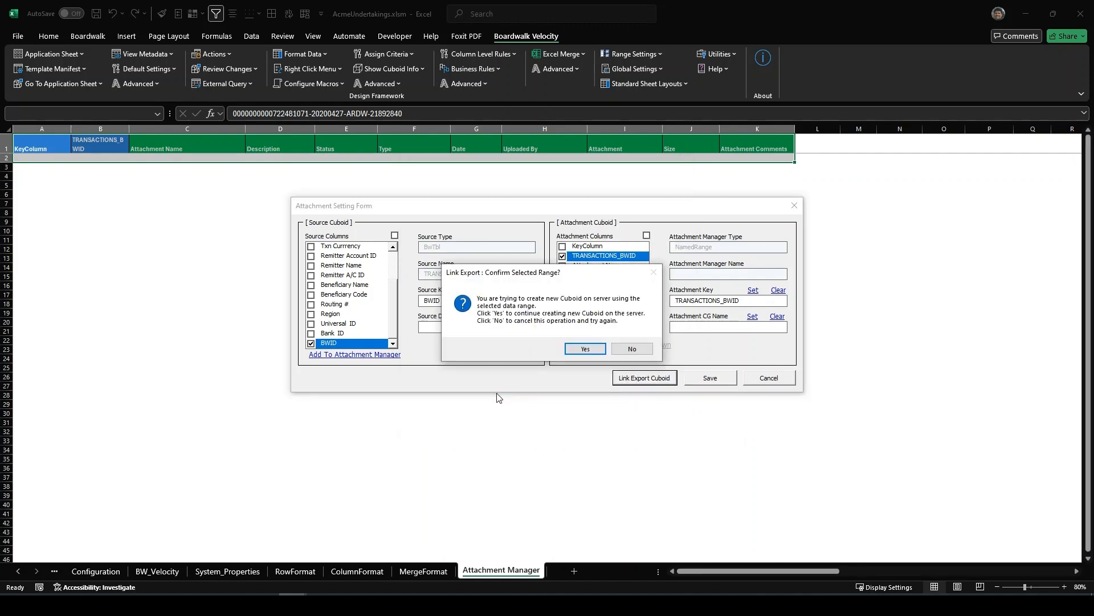
left_click(586, 349)
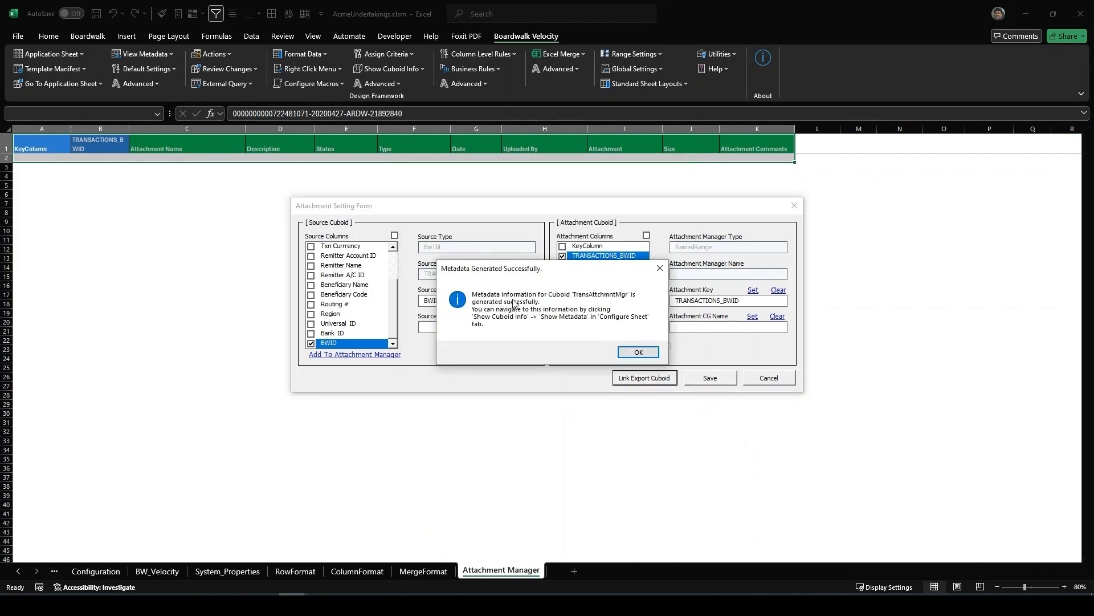
left_click(632, 356)
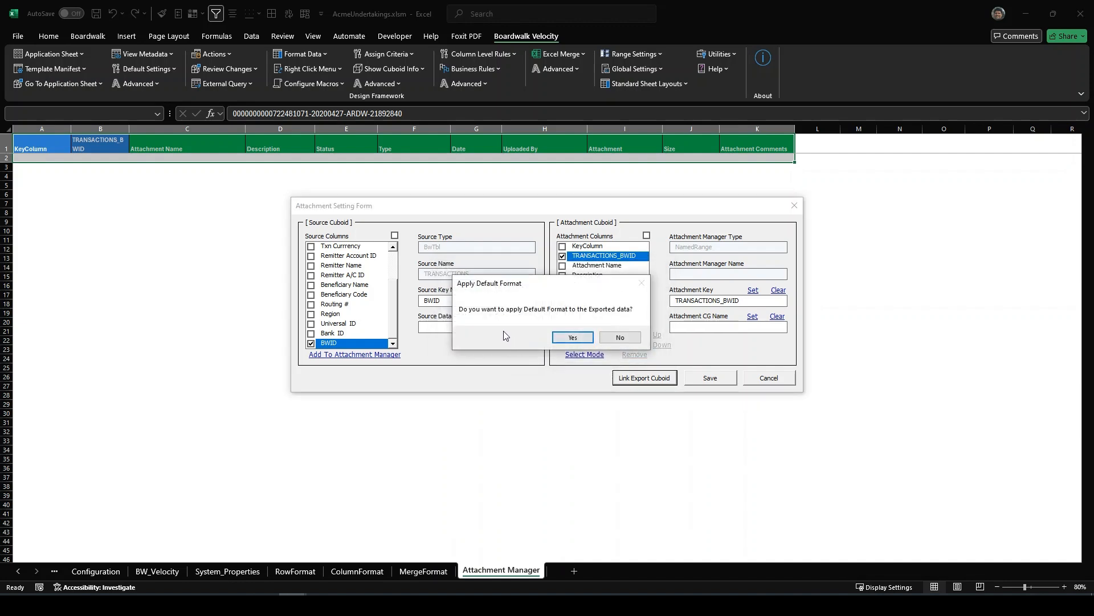
left_click(613, 339)
left_click(612, 343)
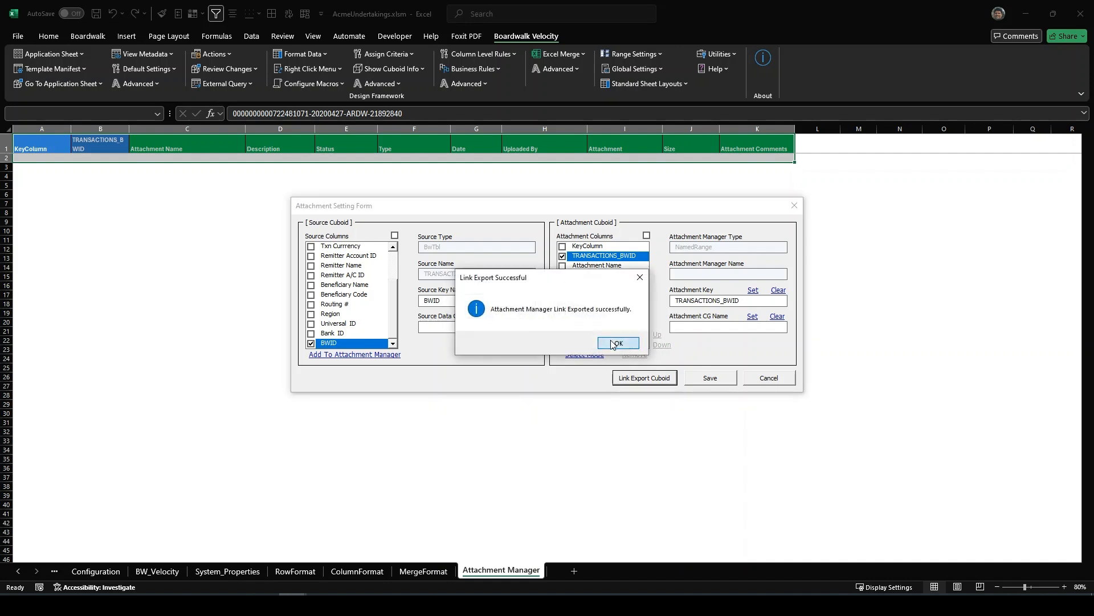
Save the attachment settings and close the settings form
left_click(707, 379)
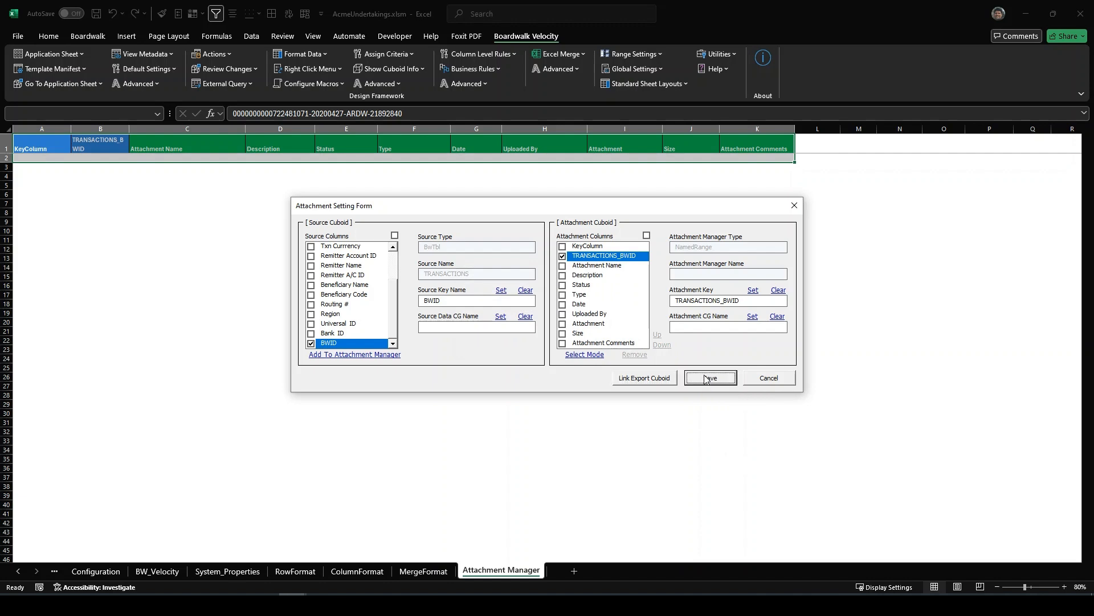
left_click(769, 377)
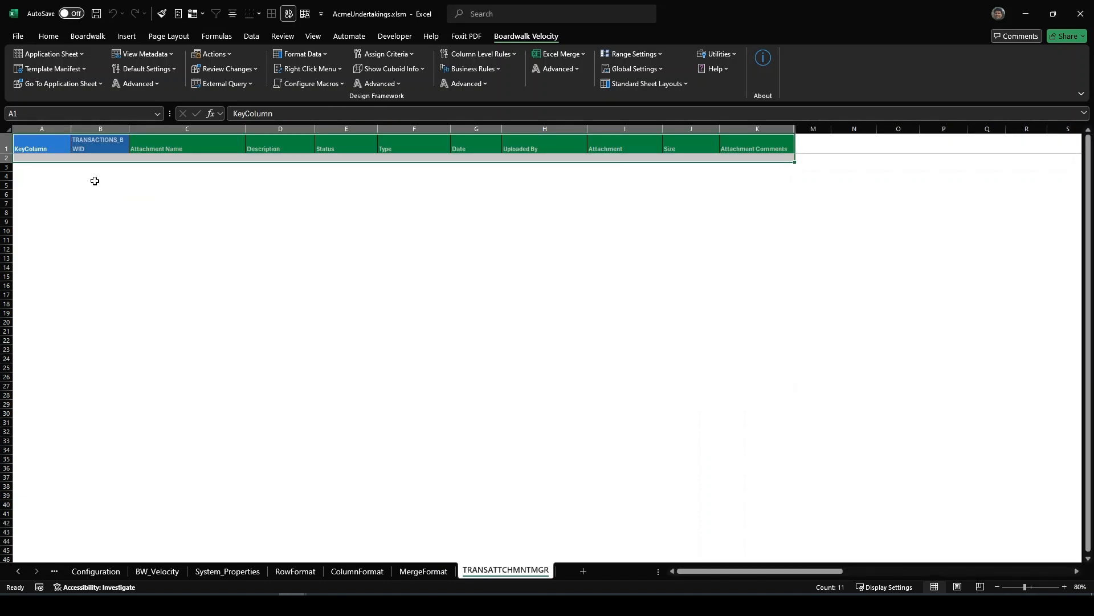
Apply outline and inside borders to the empty data row below the headers, cells A2 to K2
left_click_drag(46, 157, 760, 157)
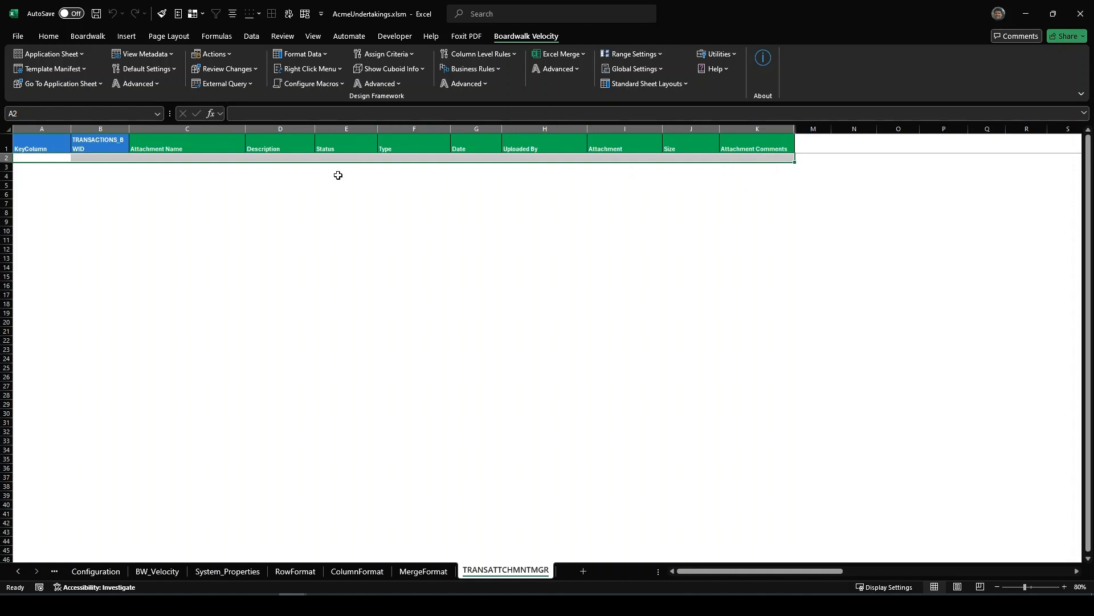
right_click(61, 157)
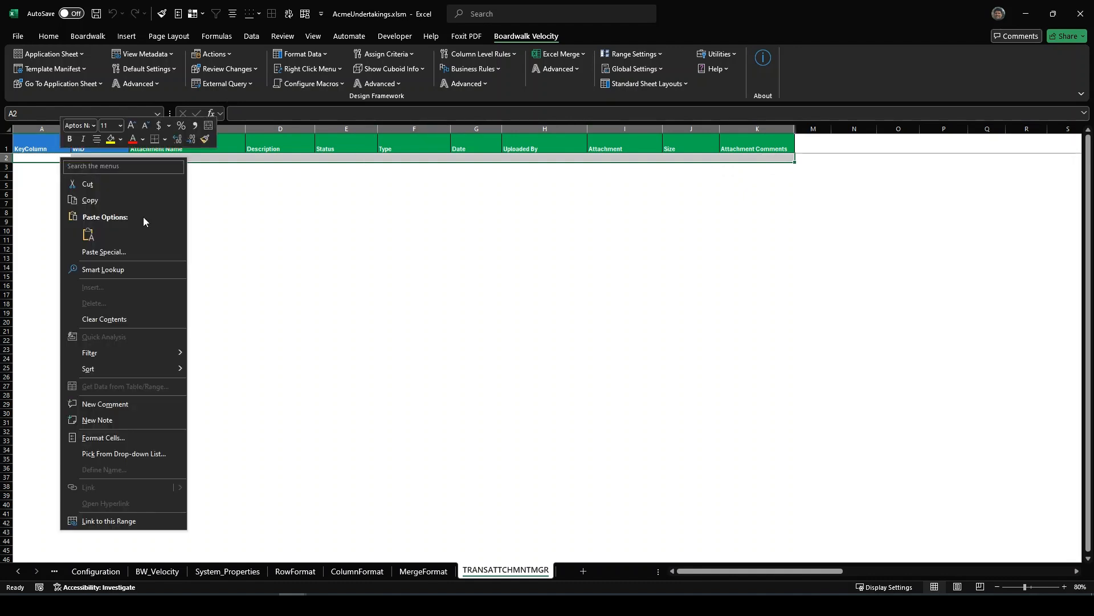
left_click(111, 437)
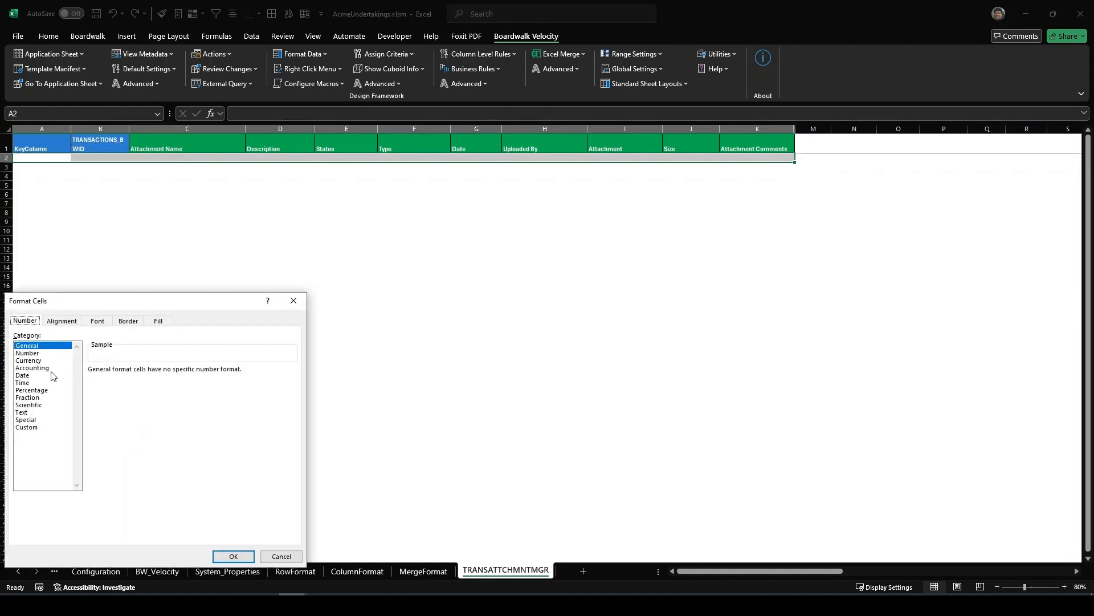
left_click(127, 324)
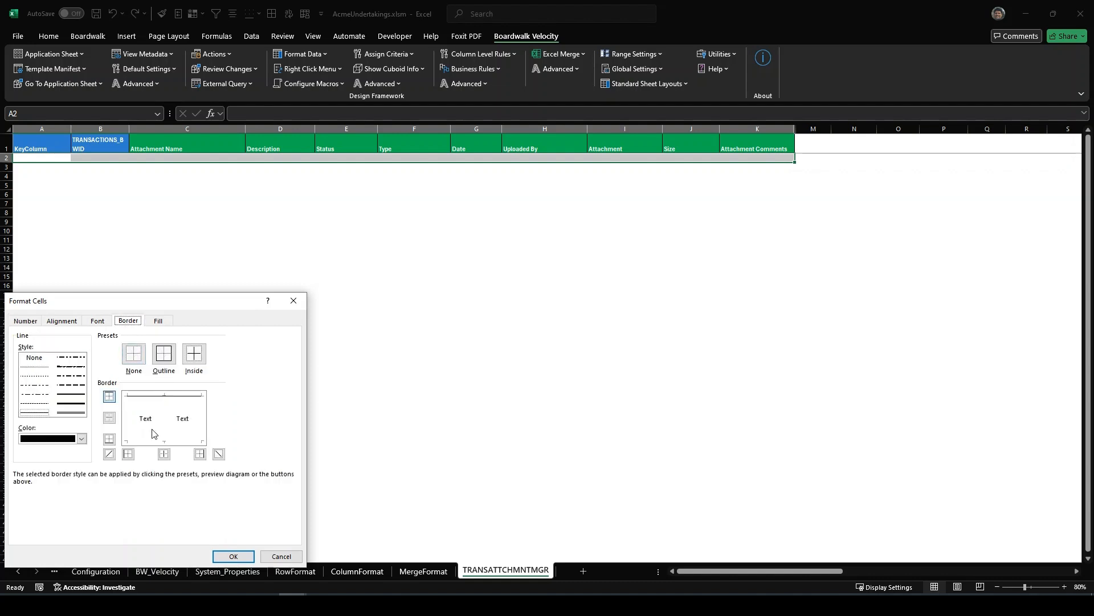
left_click(171, 363)
left_click(194, 355)
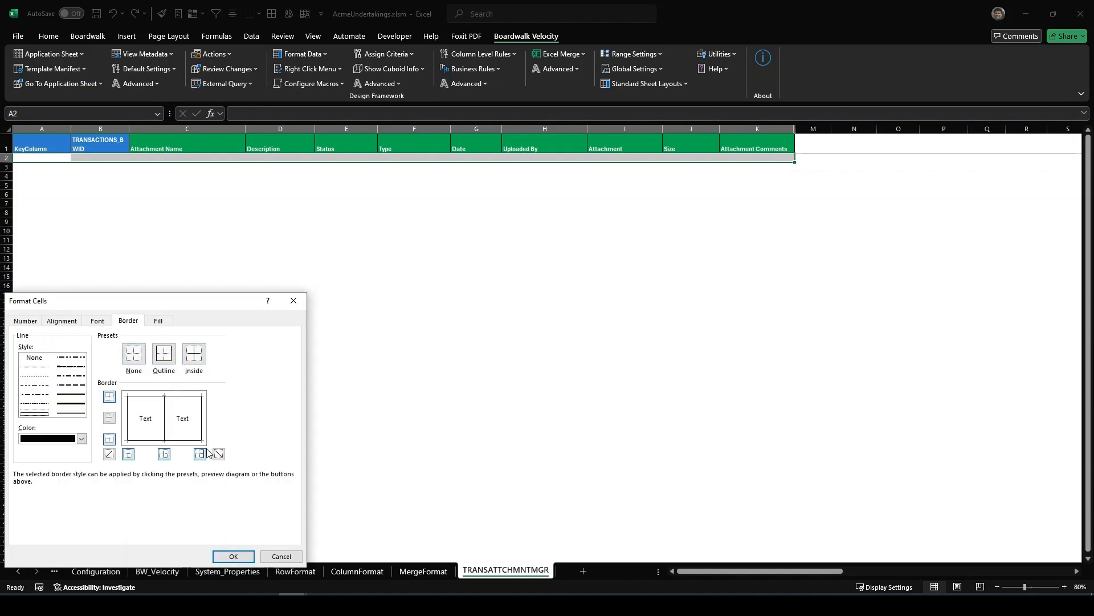
left_click(233, 557)
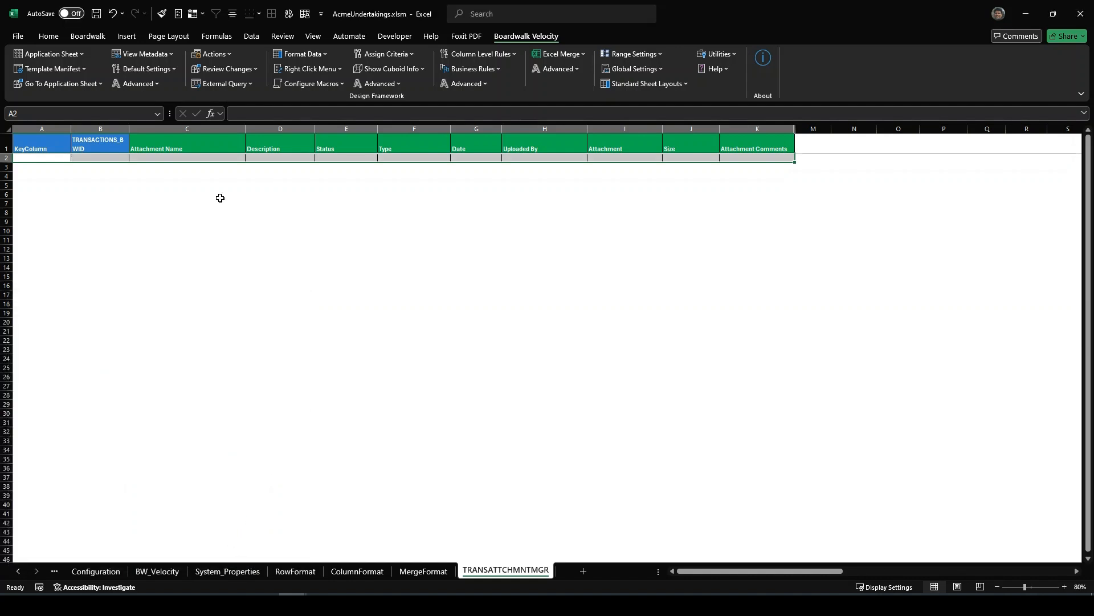
Generate a single-row format from the header and bordered data row, A1 to K2
left_click_drag(49, 149, 750, 156)
left_click(301, 55)
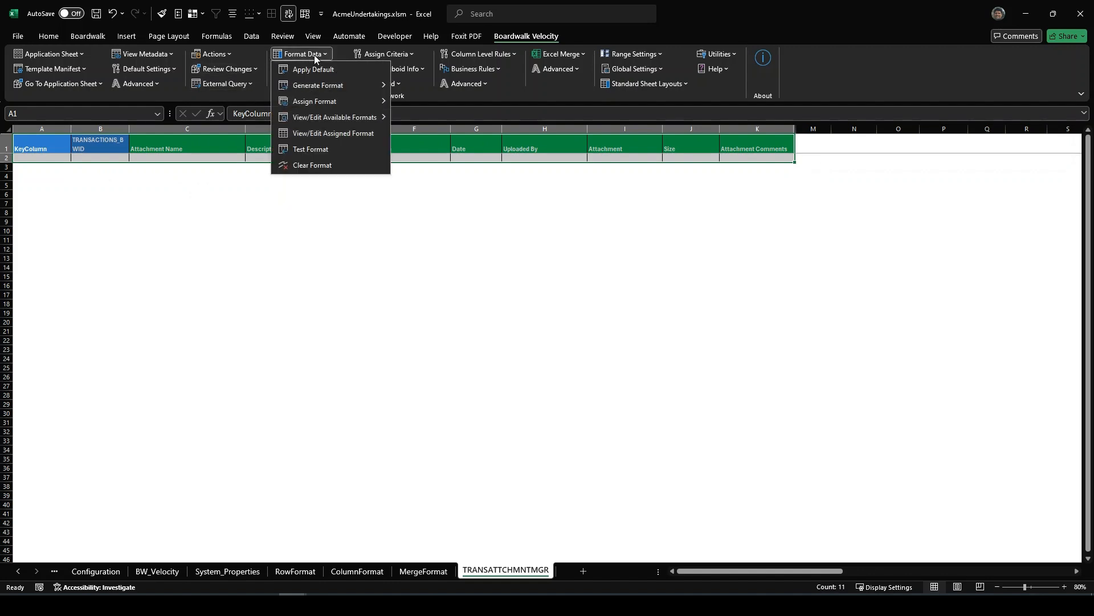
mouse_move(315, 85)
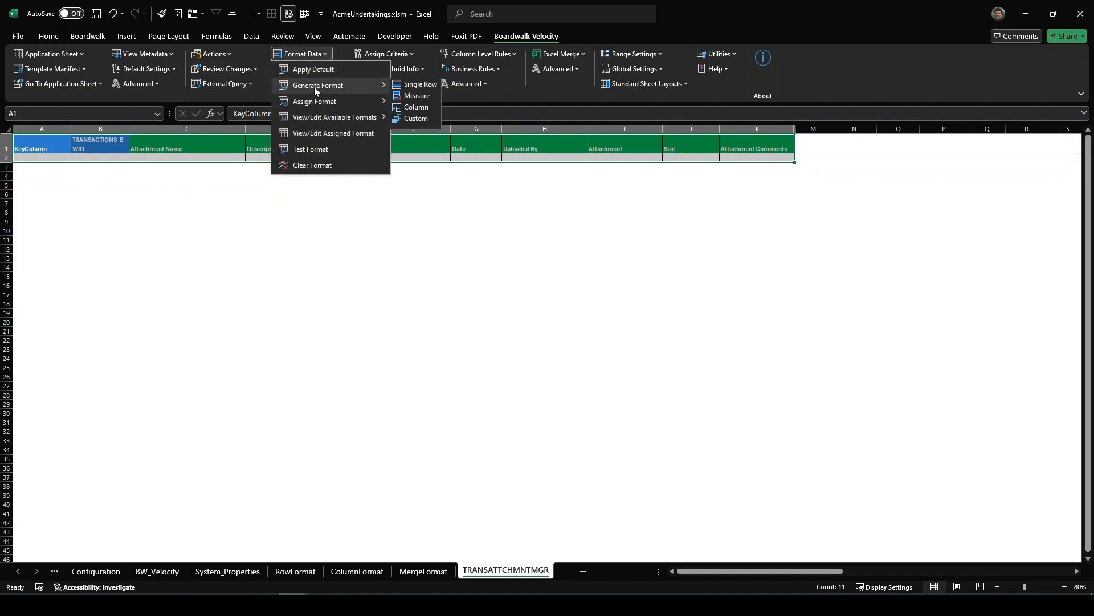
left_click(422, 84)
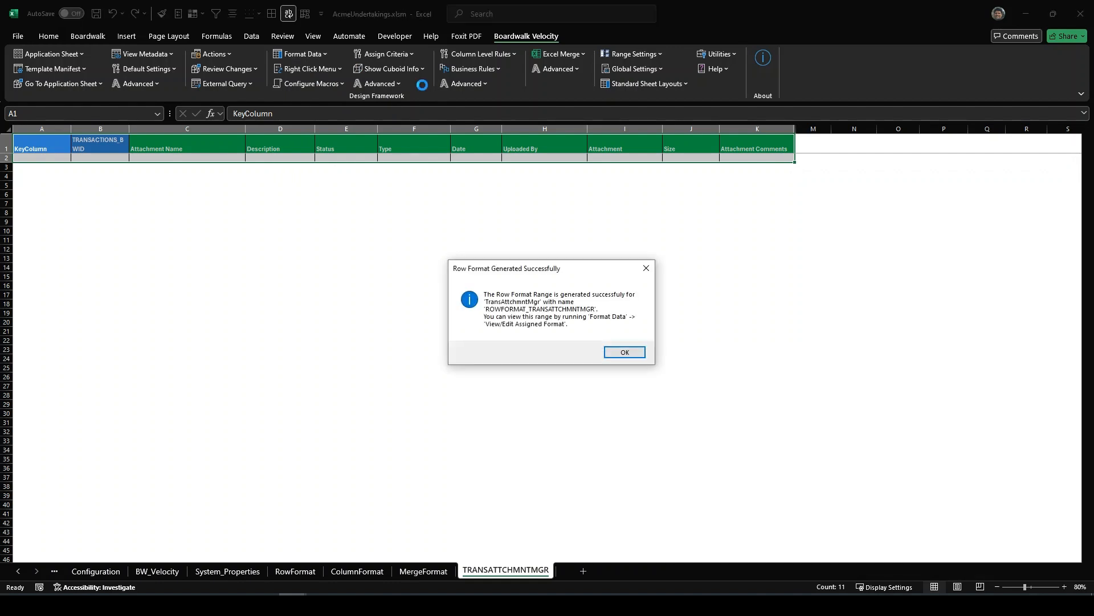
left_click(625, 352)
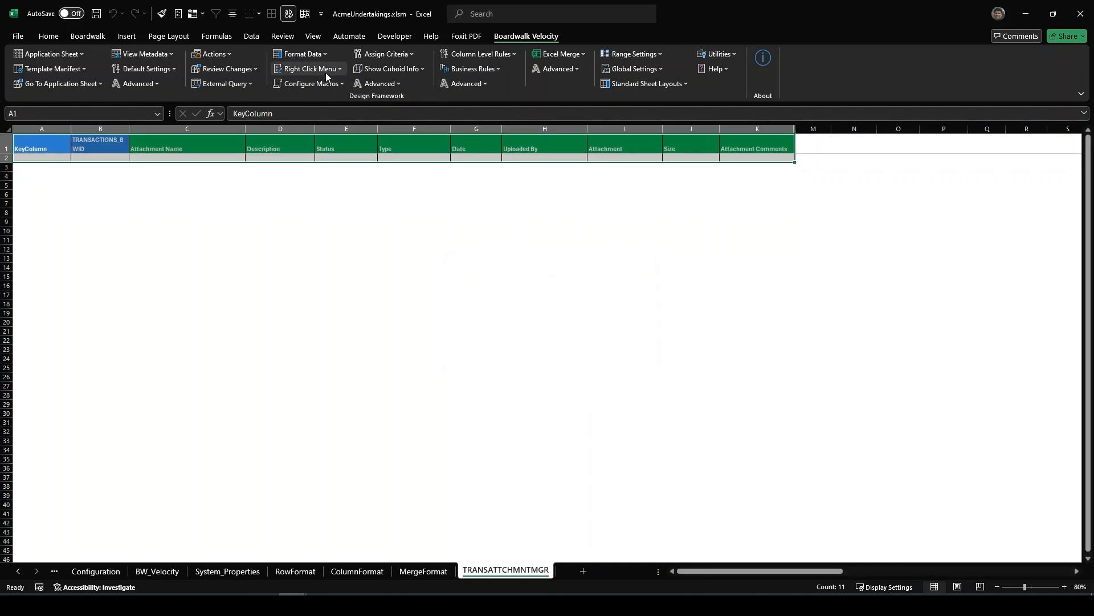
Assign the generated row format to the TransAttchmntMgr cuboid
left_click(310, 57)
mouse_move(340, 100)
left_click(420, 99)
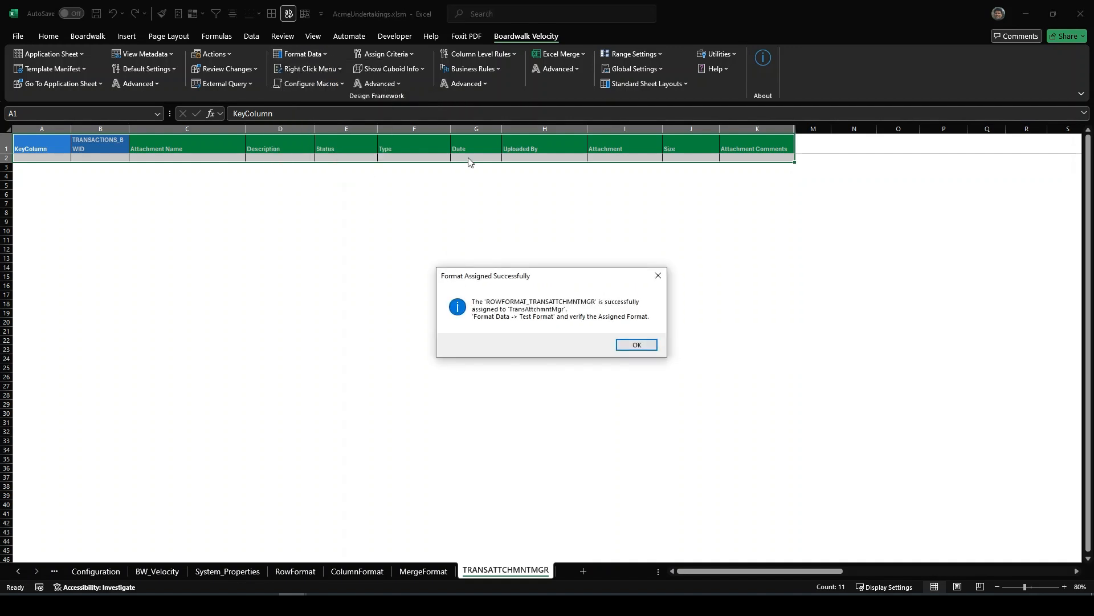
left_click(632, 345)
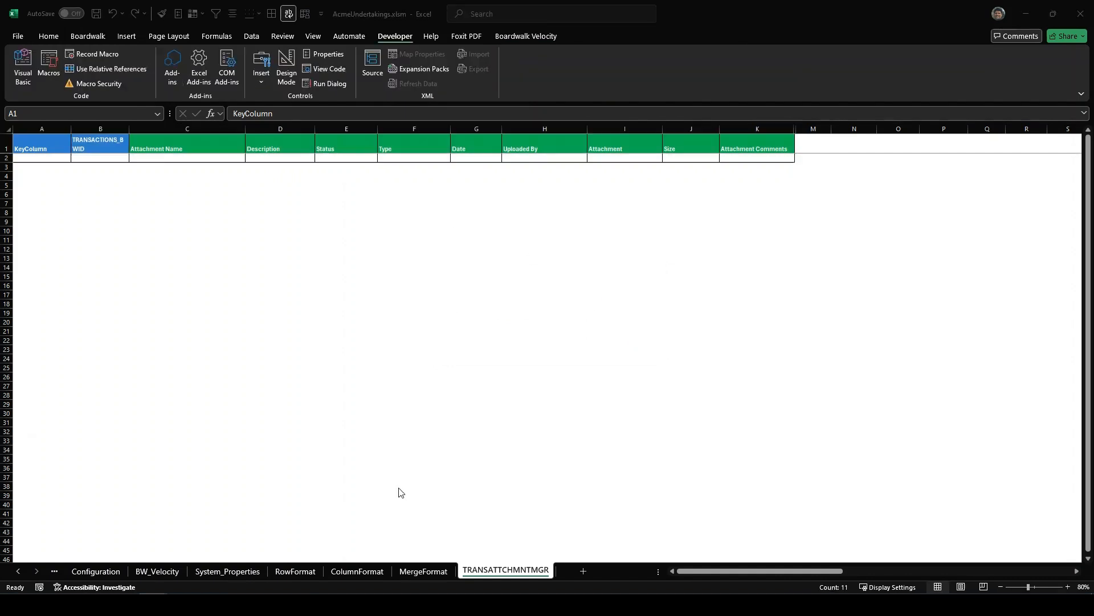
Move the TRANSATTCHMNTMGR sheet so it sits before Sheet1 in the AcmeUndertakings workbook
left_click(492, 570)
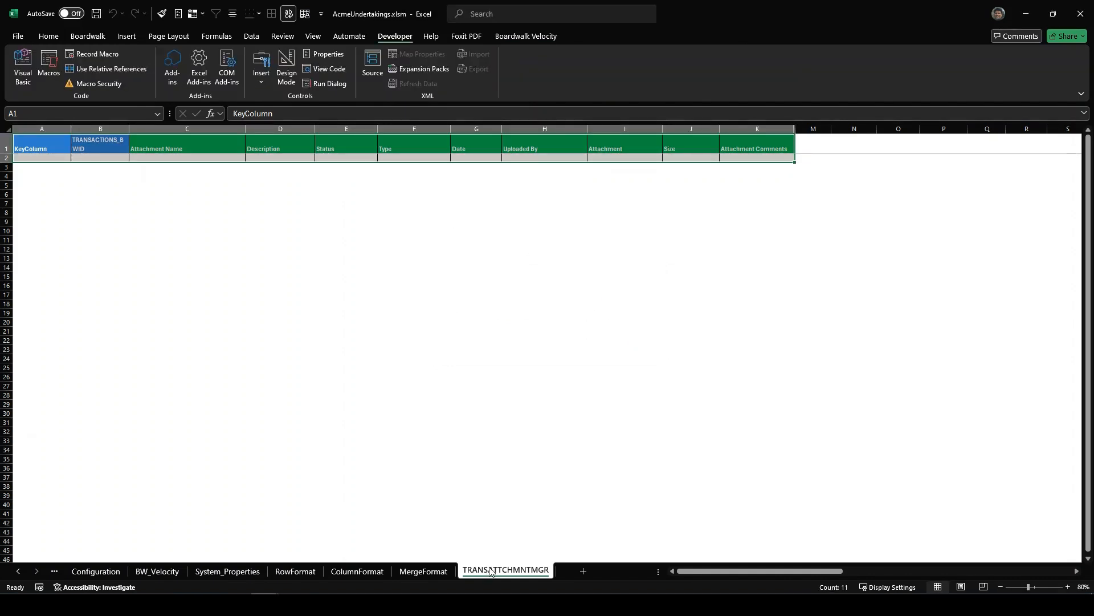
right_click(492, 570)
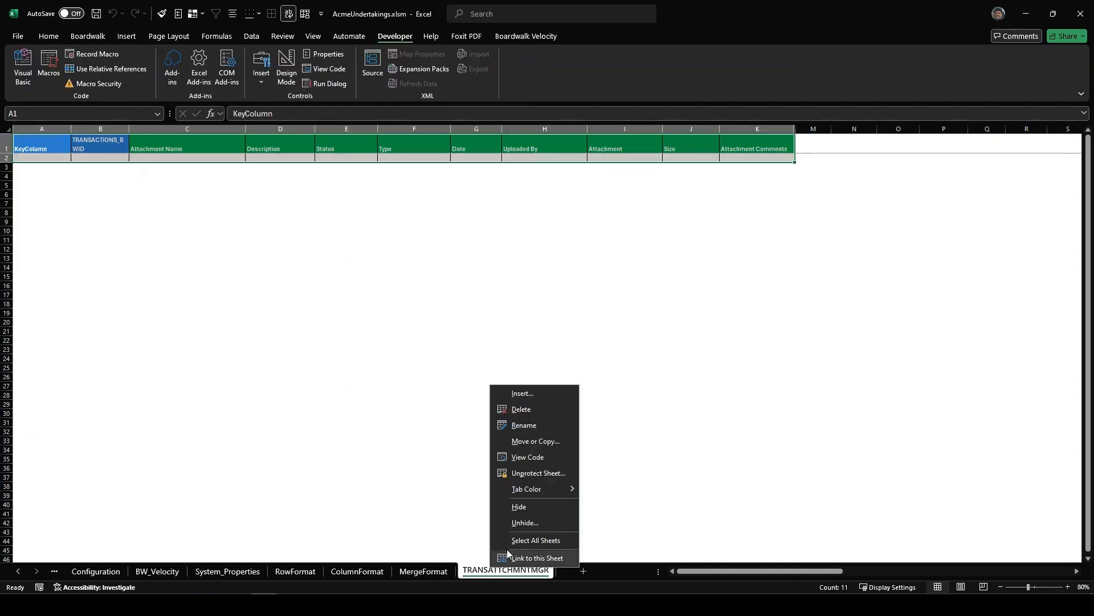
left_click(534, 440)
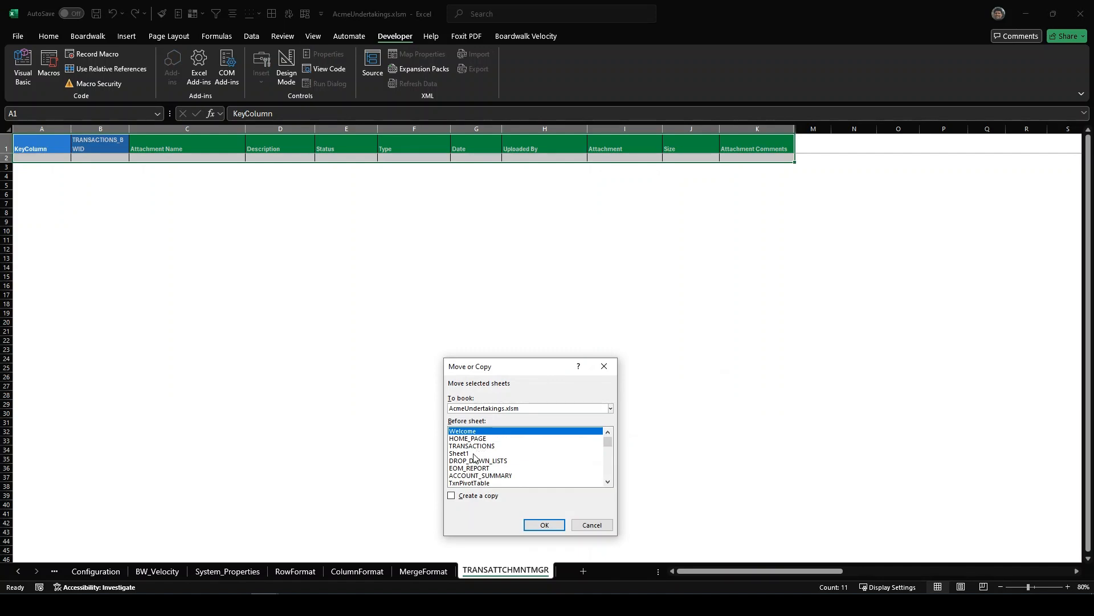
left_click(469, 454)
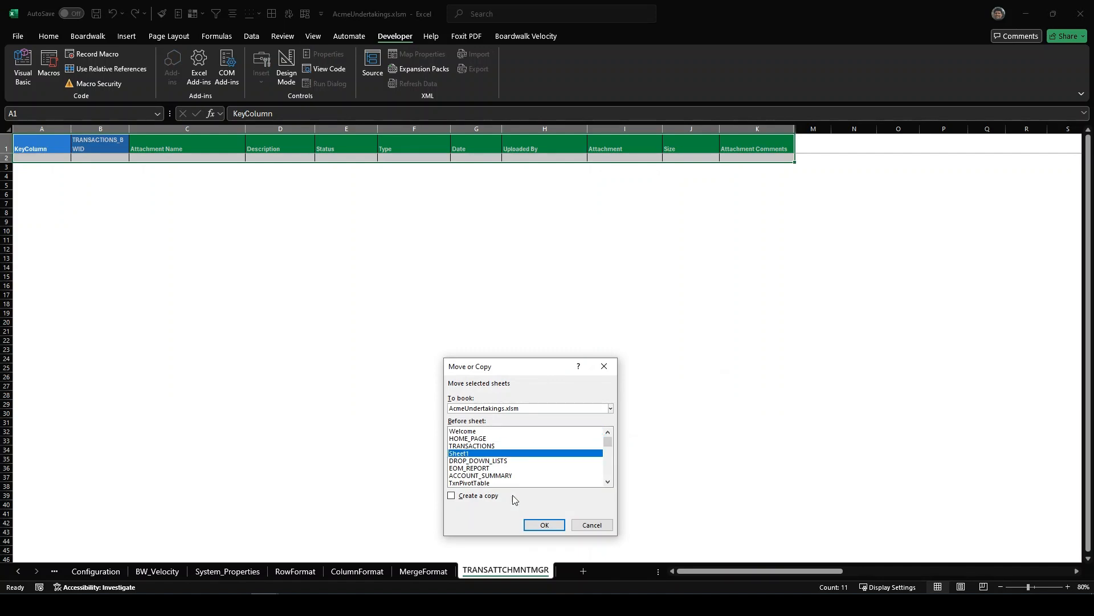
left_click(546, 525)
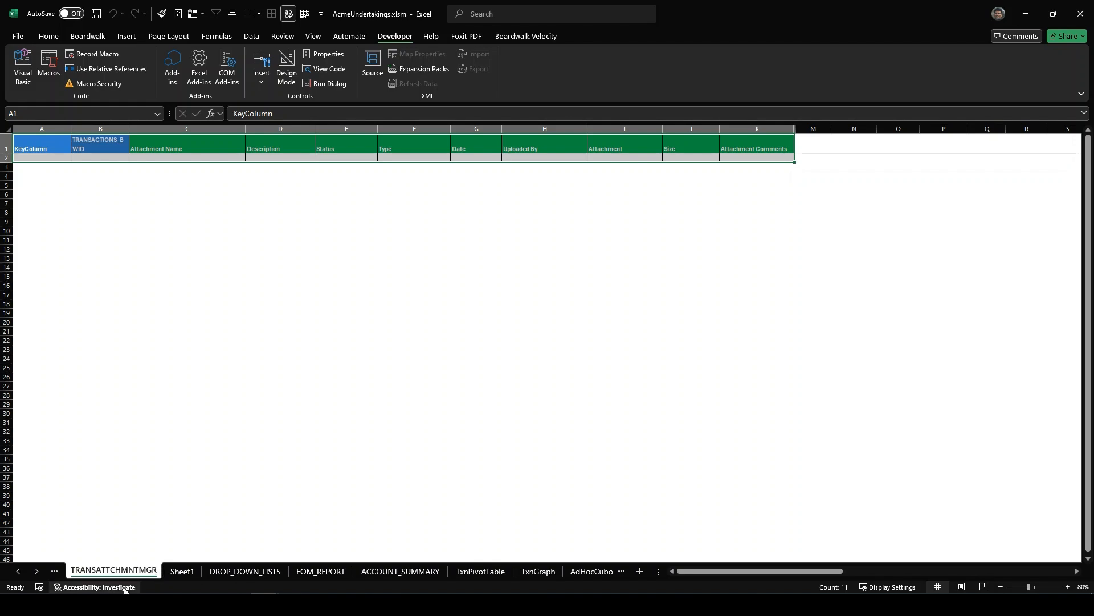
On the TRANSACTIONS sheet, open attachment management for the transaction in row 46 using Att_Rule_2
left_click(18, 571)
left_click(18, 572)
left_click(18, 571)
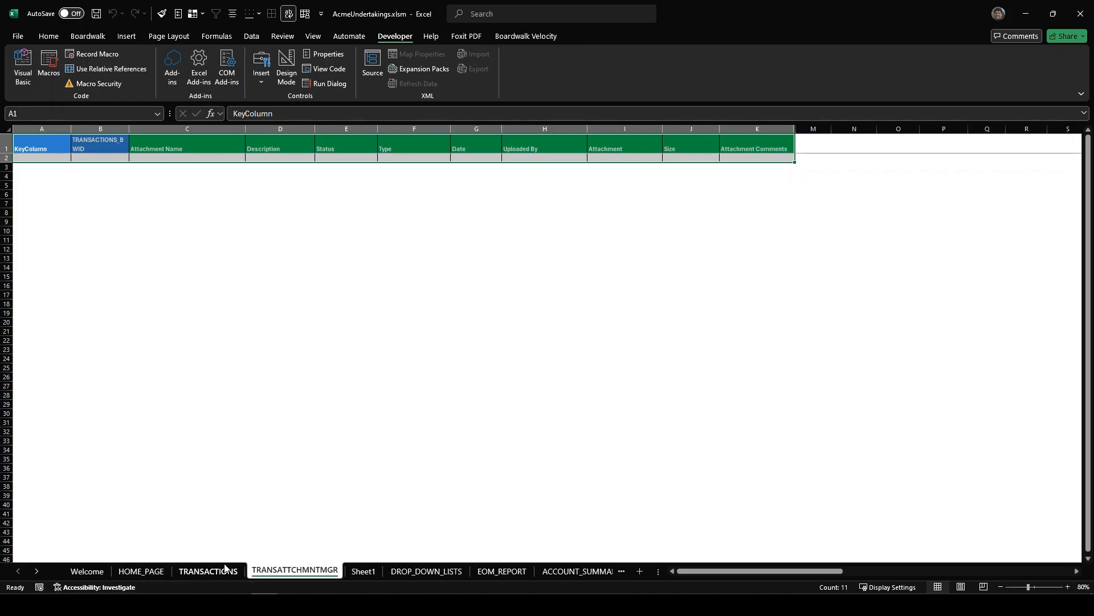
left_click(224, 570)
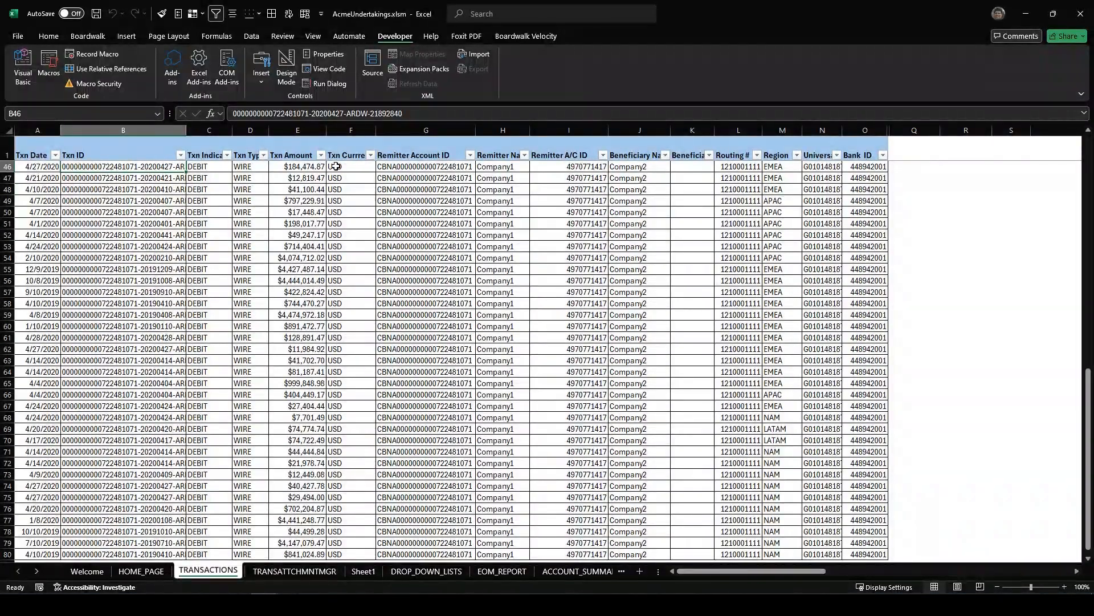
left_click(355, 167)
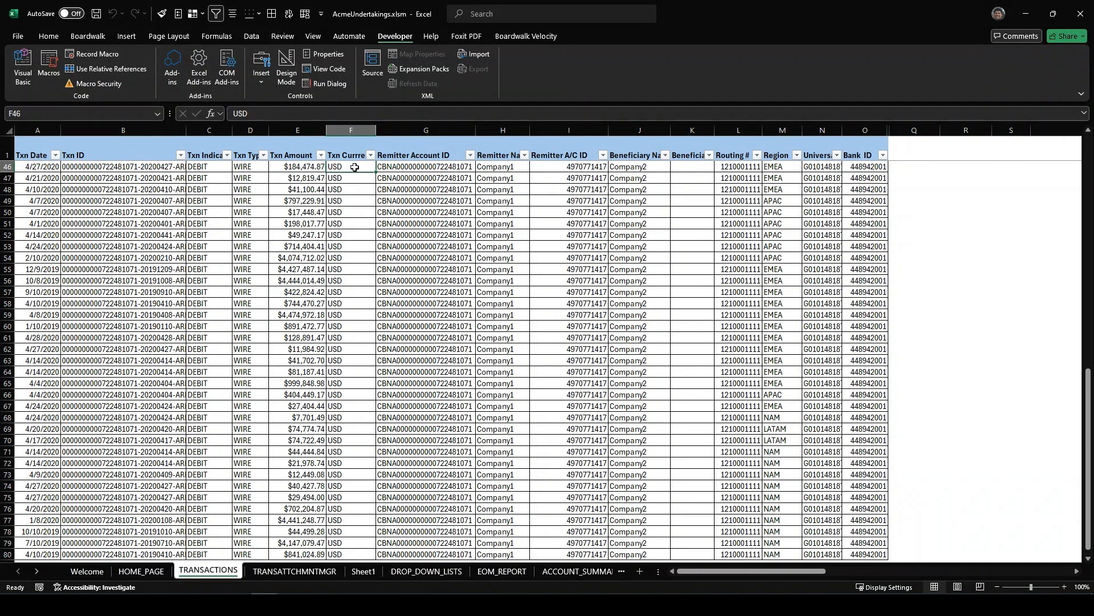
left_click(519, 36)
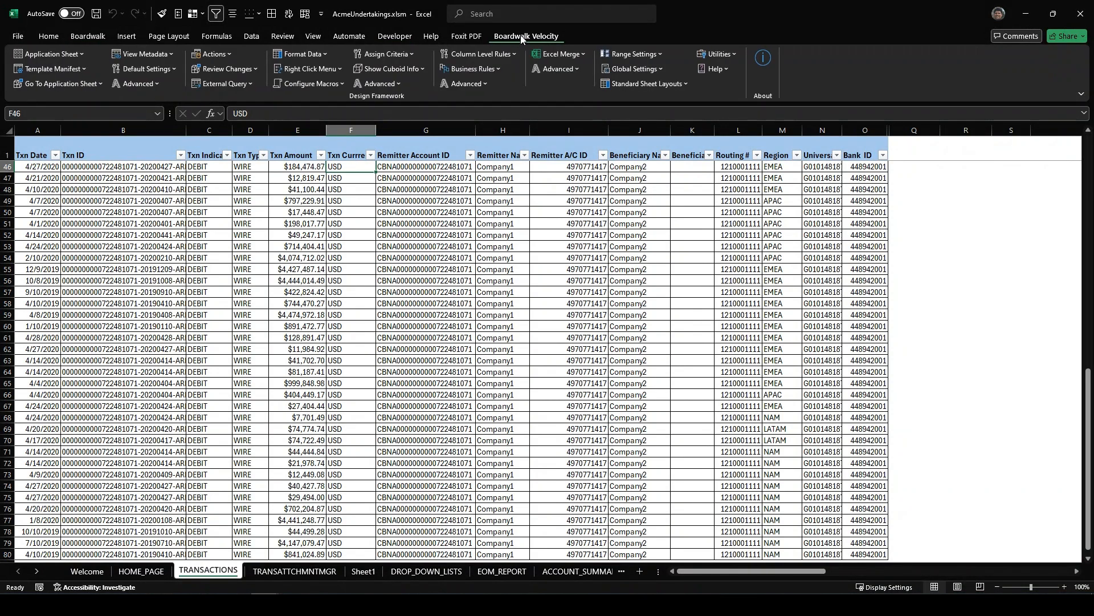
left_click(380, 83)
mouse_move(394, 212)
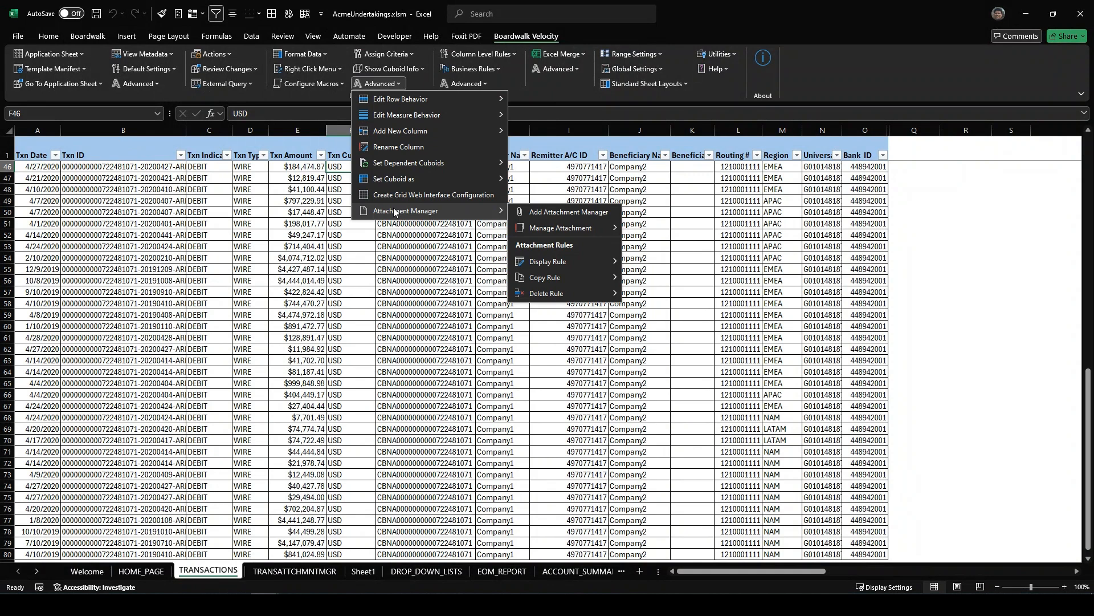
mouse_move(556, 229)
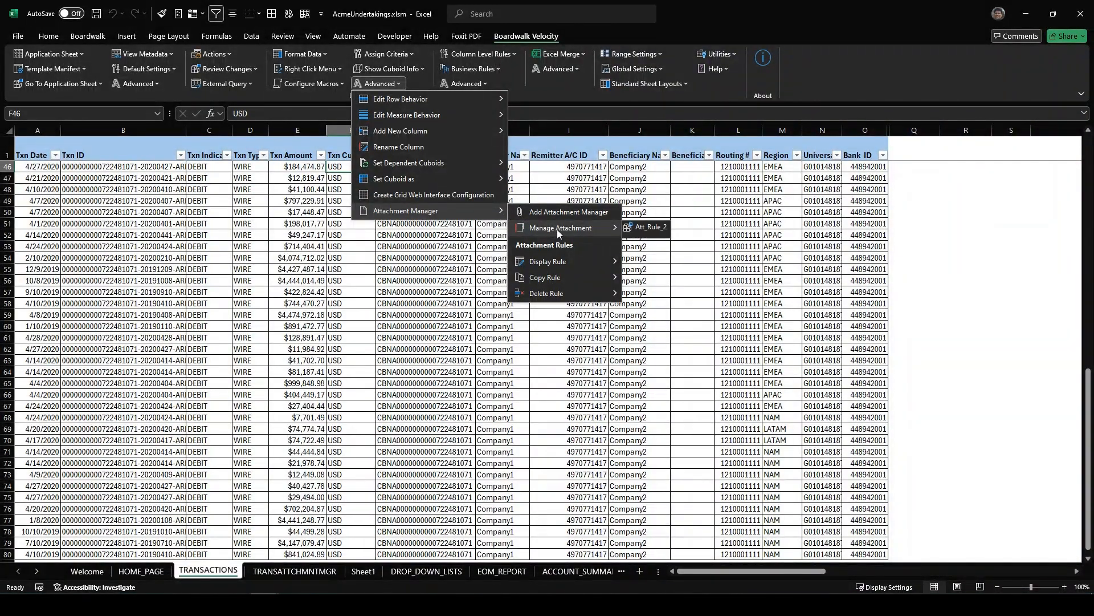
left_click(641, 228)
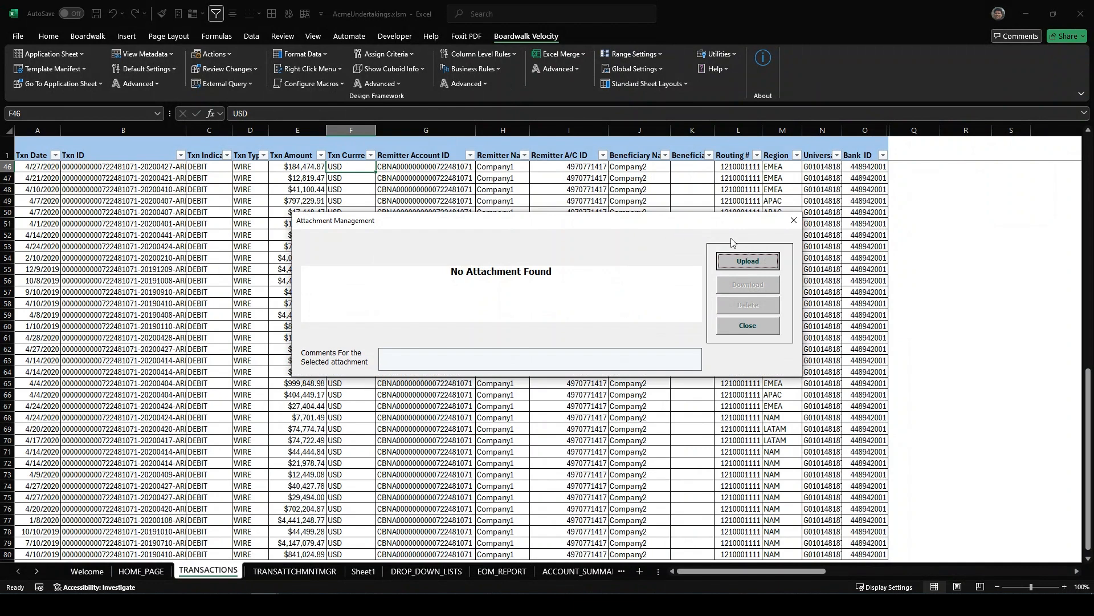
Start an attachment upload and choose Video Location.txt from the Desktop folder as the file
left_click(749, 261)
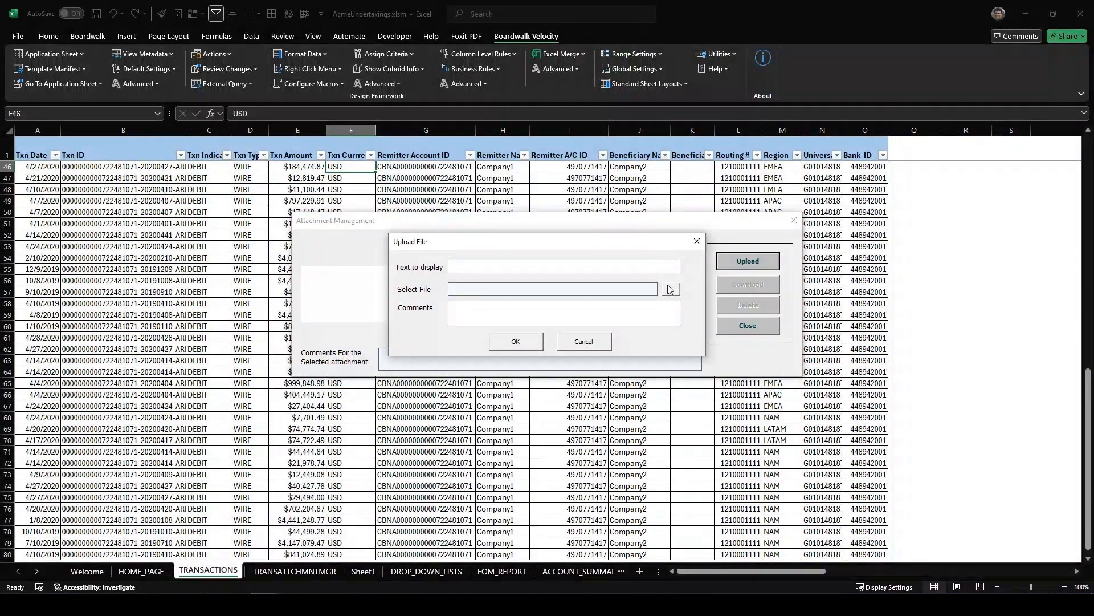
left_click(668, 289)
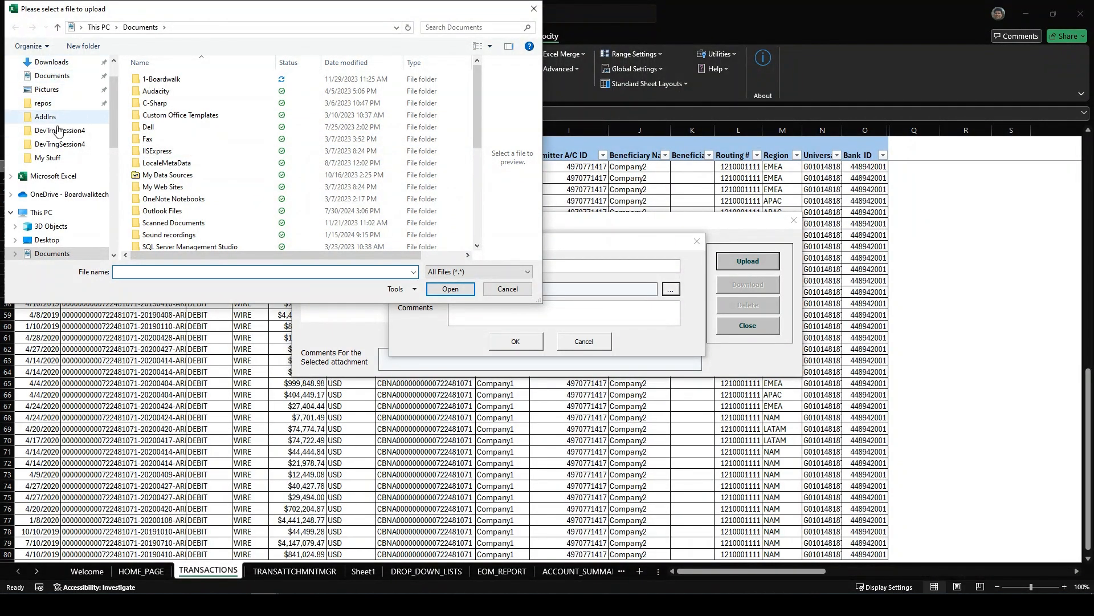
scroll(111, 100, "up", 2)
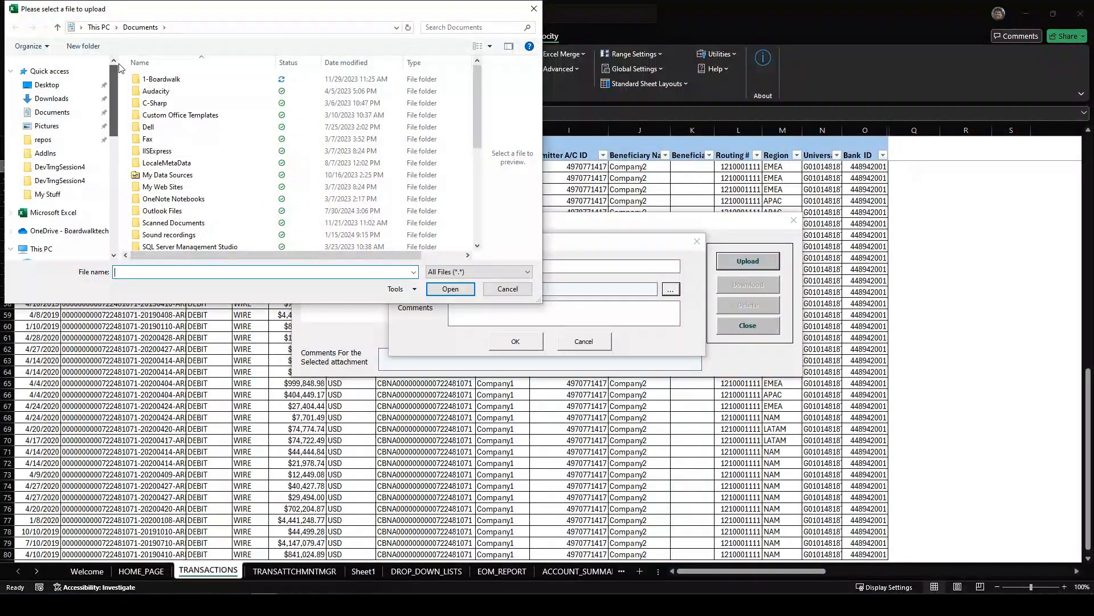
left_click(55, 85)
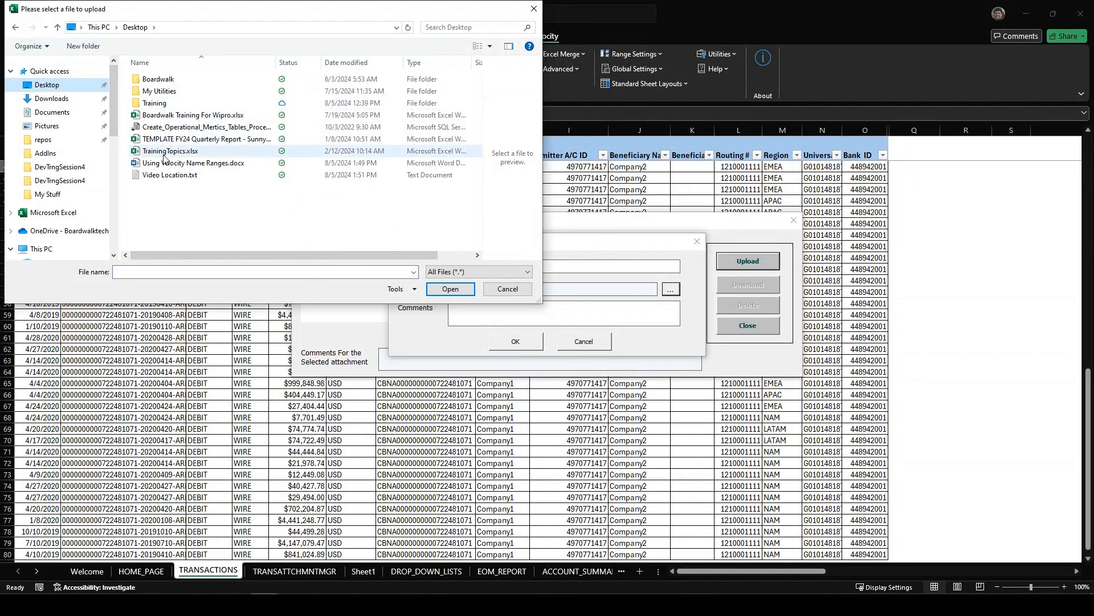
left_click(168, 176)
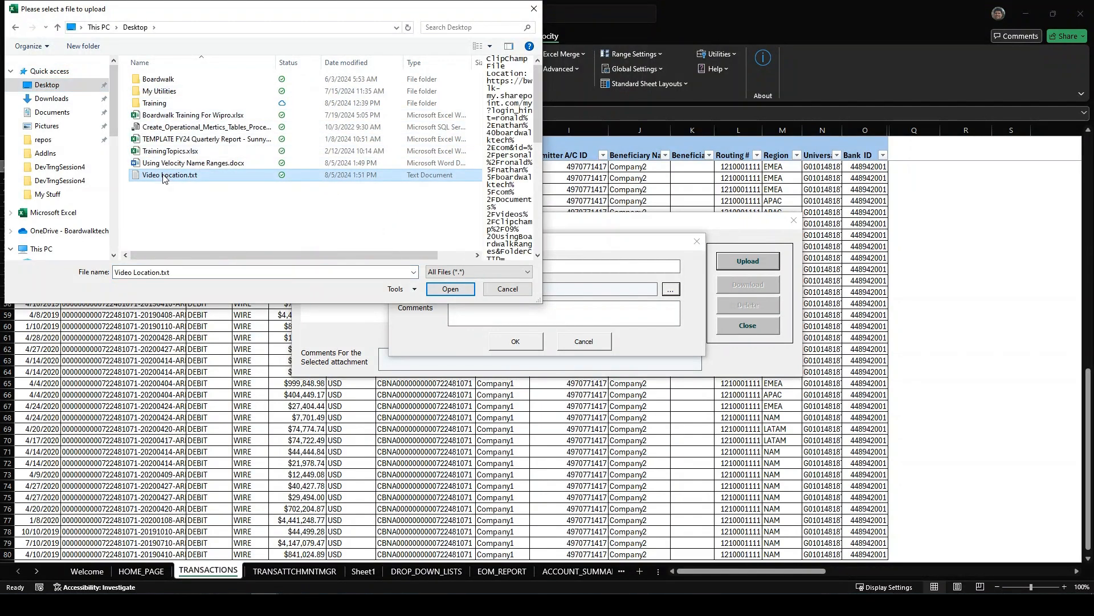
left_click(448, 290)
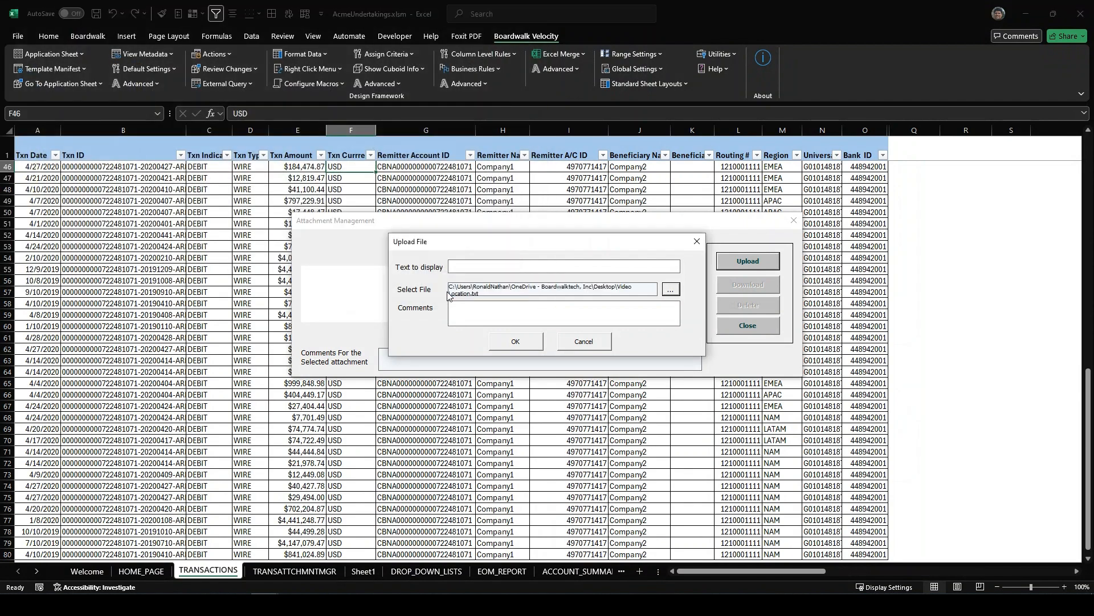
Attach the file with display text "Vidoe Location" and comment "Text file", and close attachment management
type("Text file")
left_click(522, 339)
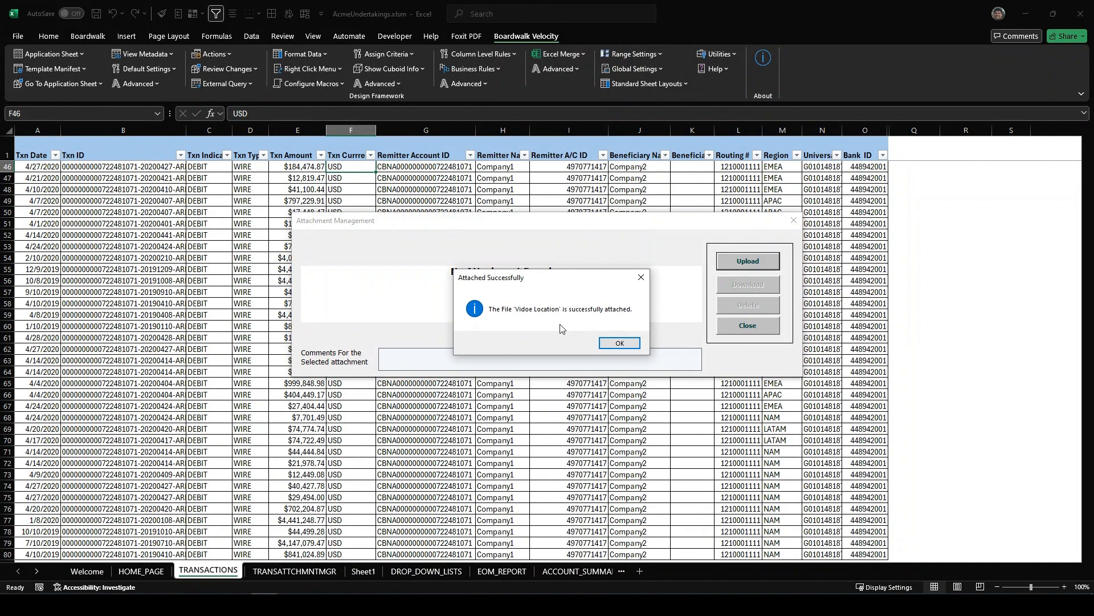
left_click(619, 342)
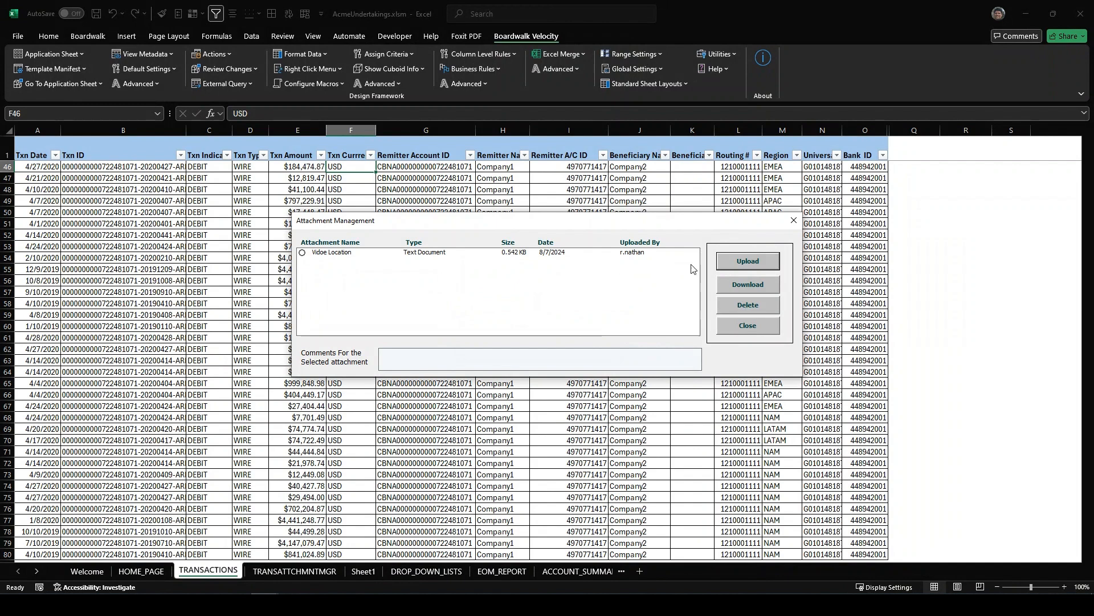
left_click(747, 325)
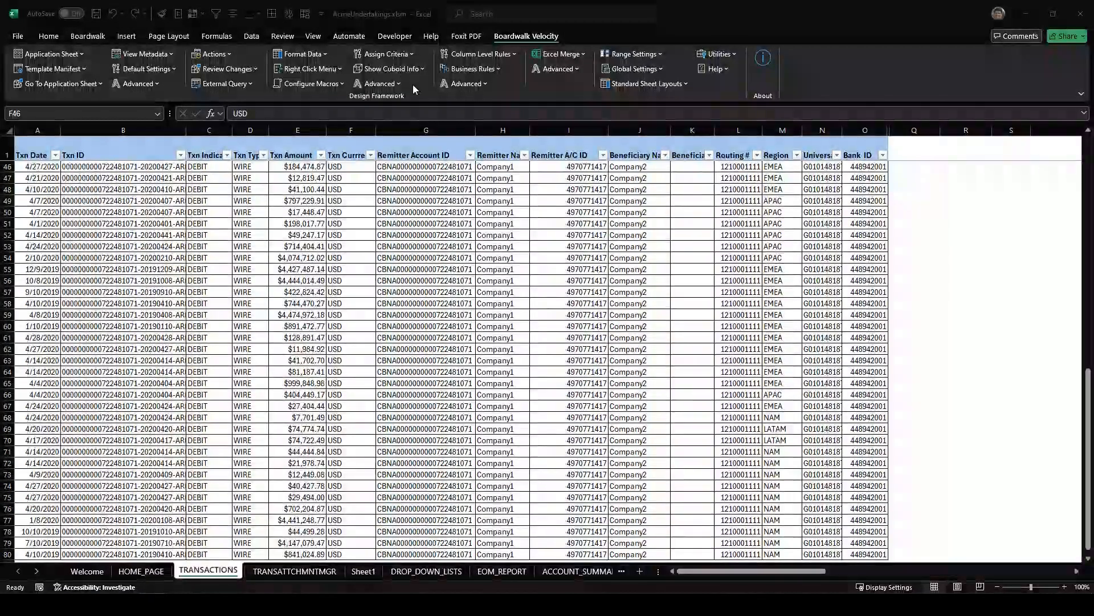
Reopen the attachment list of the transaction in row 46 through Att_Rule_2
left_click(388, 81)
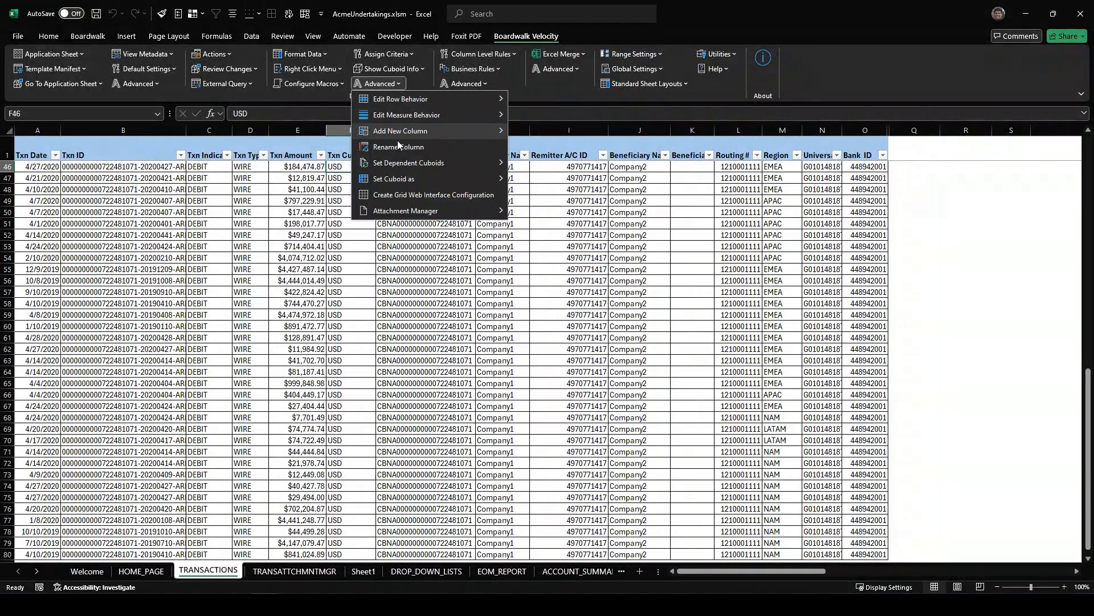
mouse_move(399, 211)
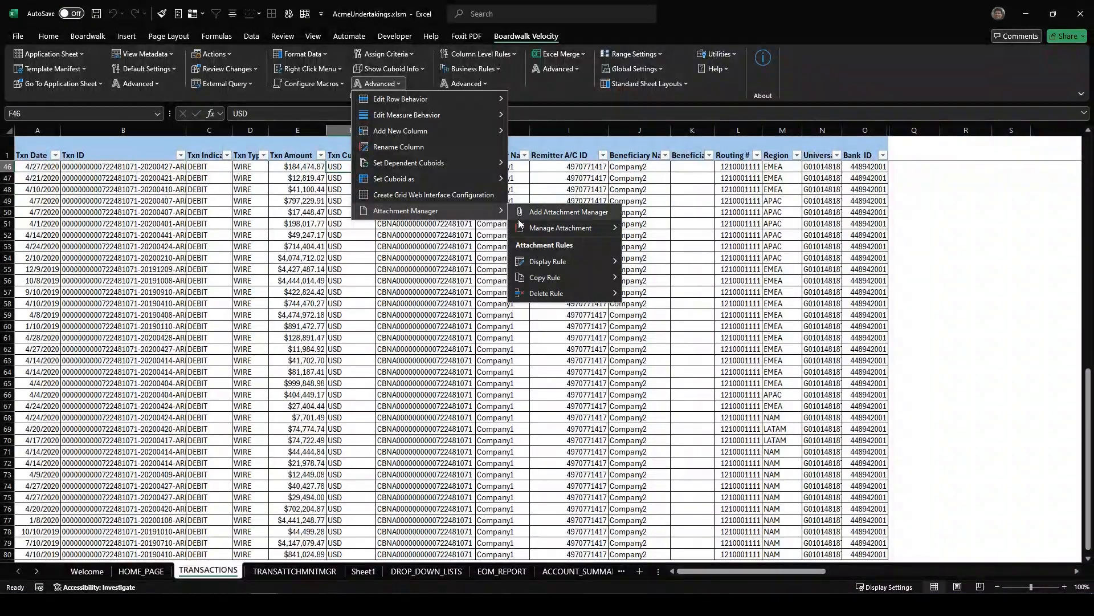
mouse_move(536, 226)
left_click(647, 227)
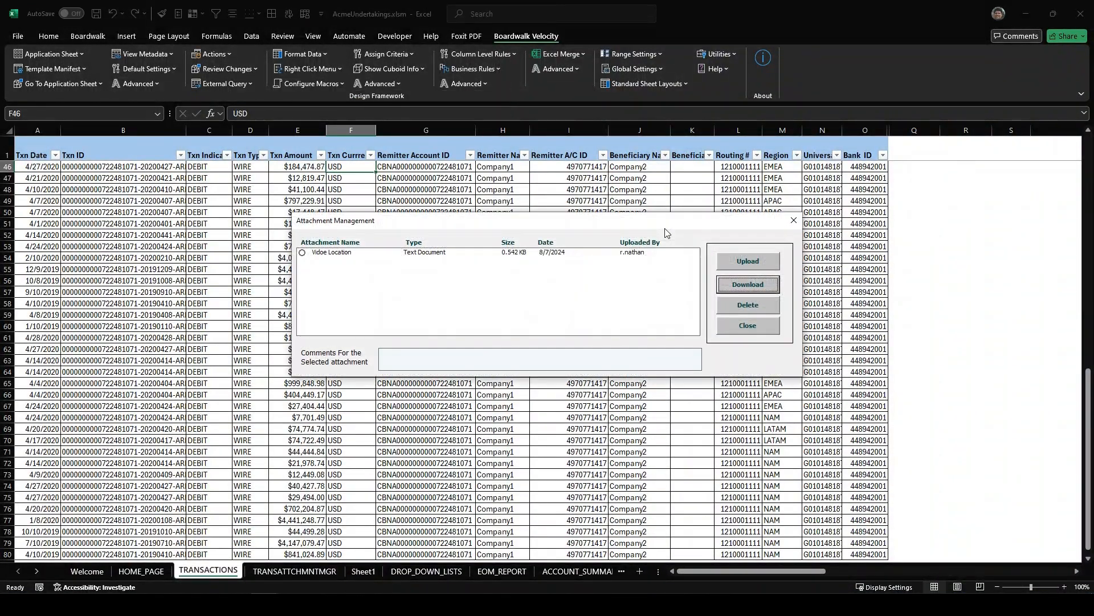
Download the Vidoe Location attachment to the Downloads folder and open the downloaded Video Location.txt
left_click(349, 253)
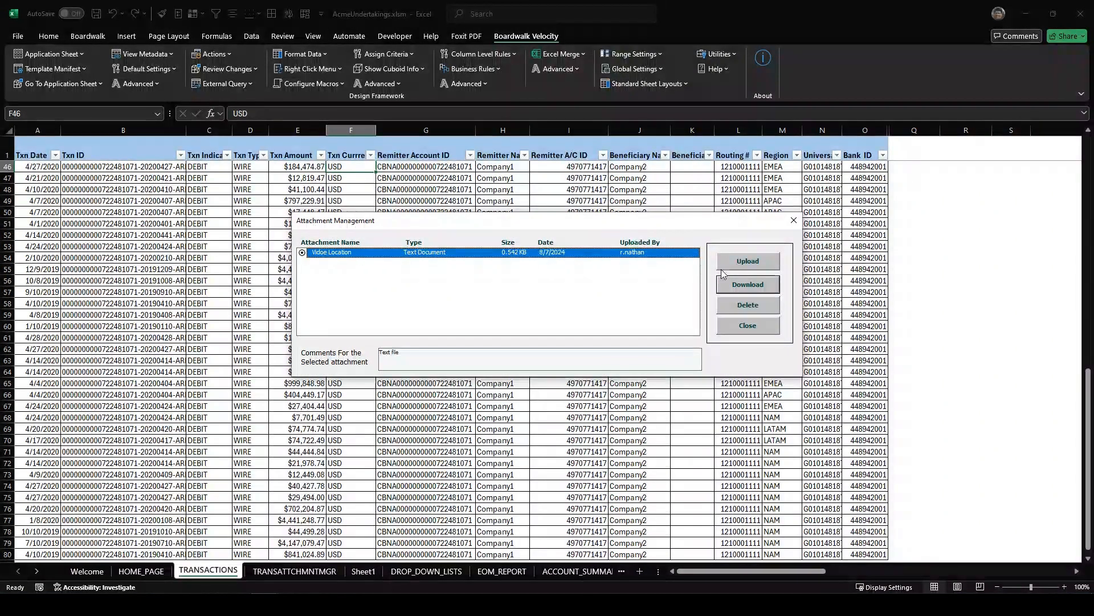
left_click(761, 283)
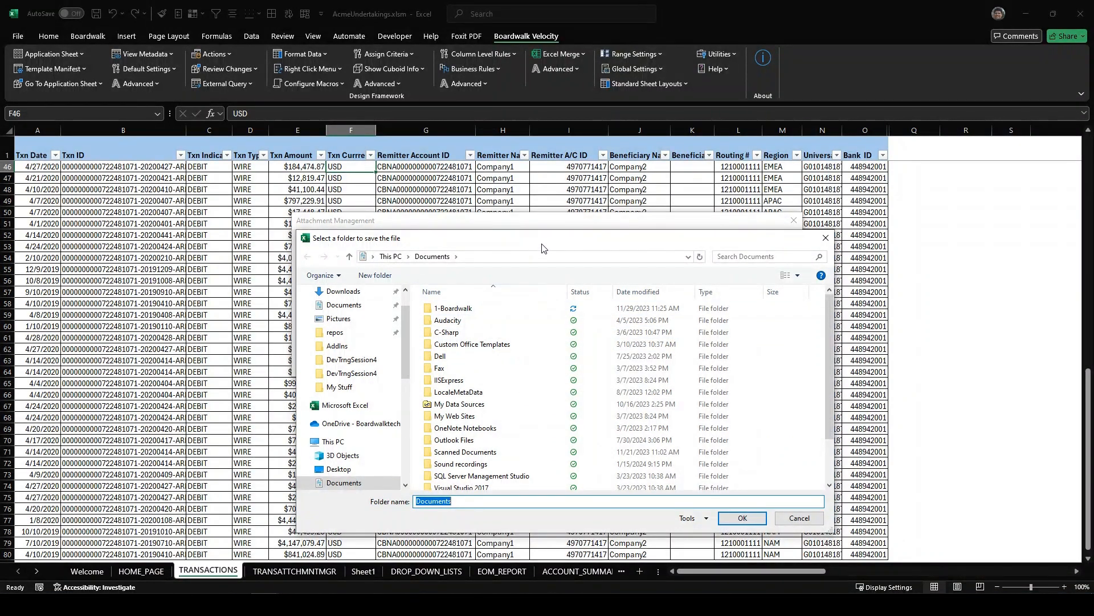
left_click_drag(540, 244, 563, 128)
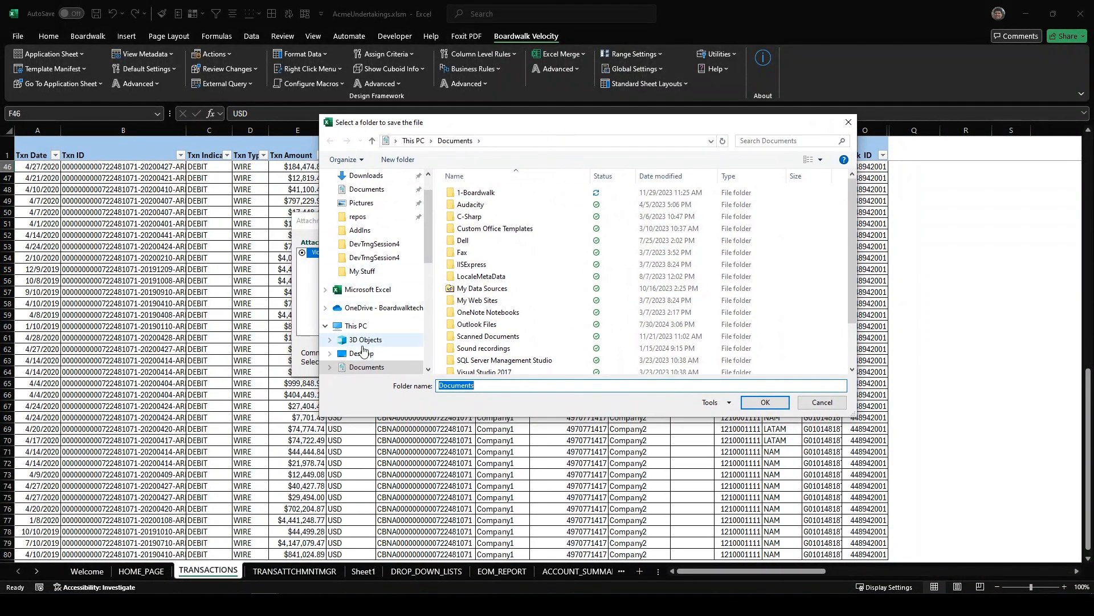
left_click(366, 176)
left_click(762, 403)
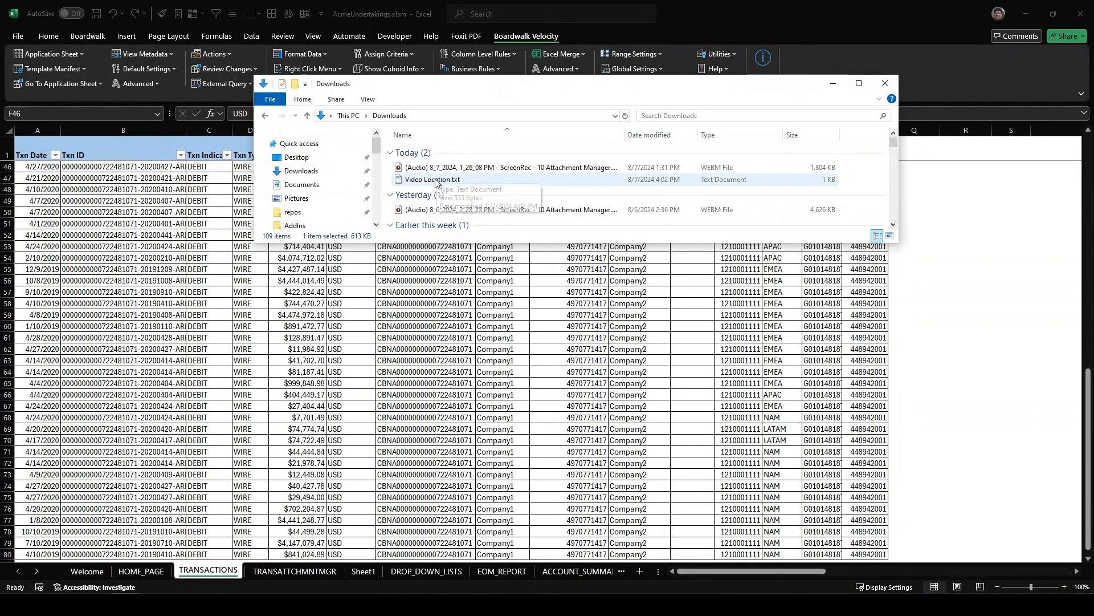
left_click(434, 181)
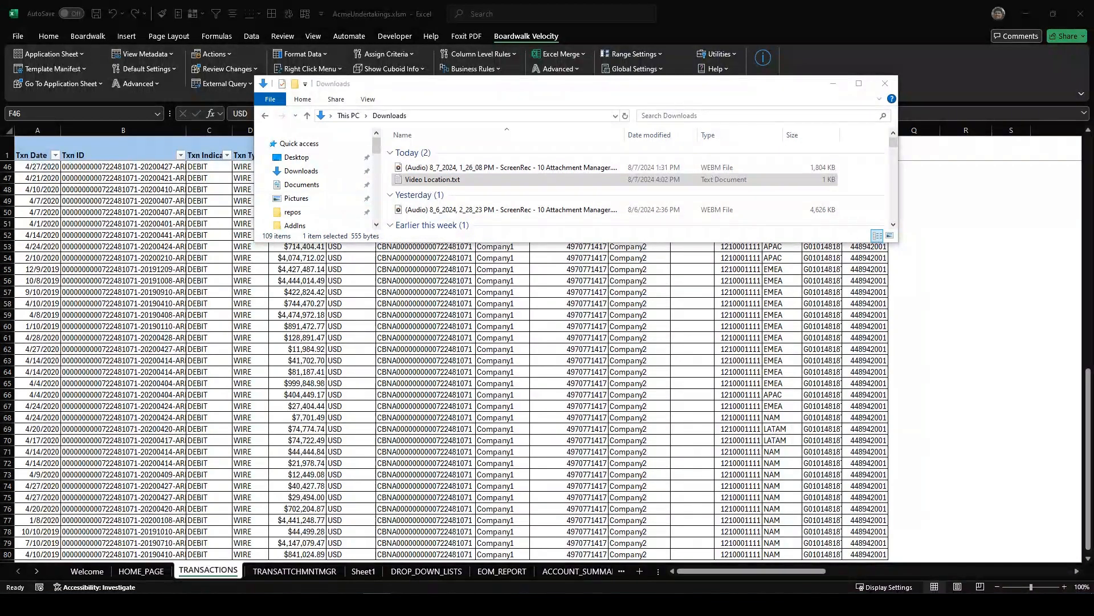
Unhide the BWID column between columns O and Q on the TRANSACTIONS sheet
left_click(865, 133)
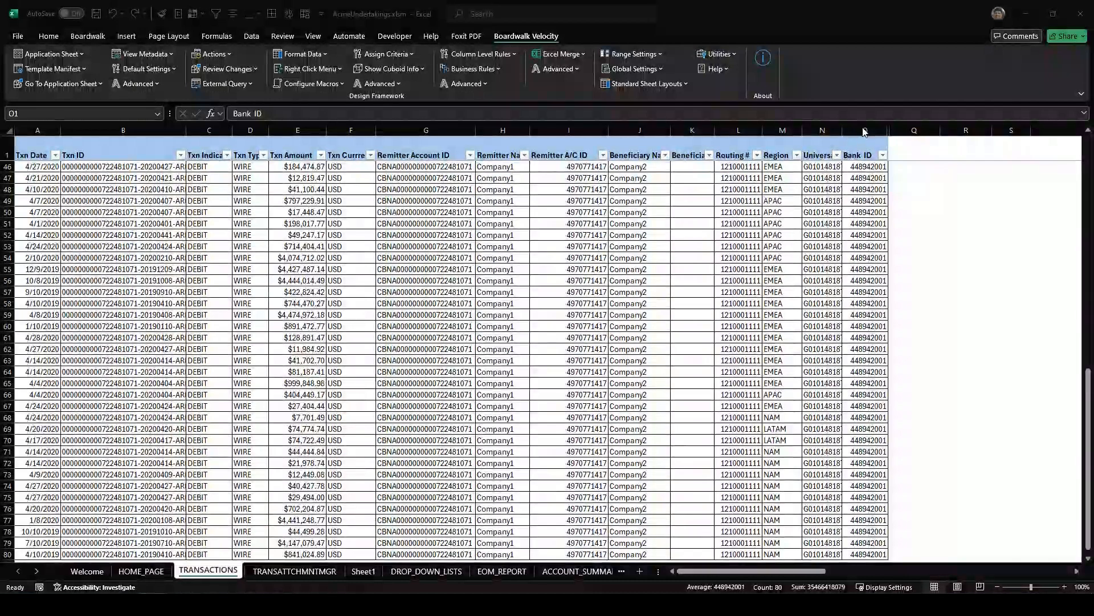
left_click_drag(864, 131, 904, 131)
right_click(903, 131)
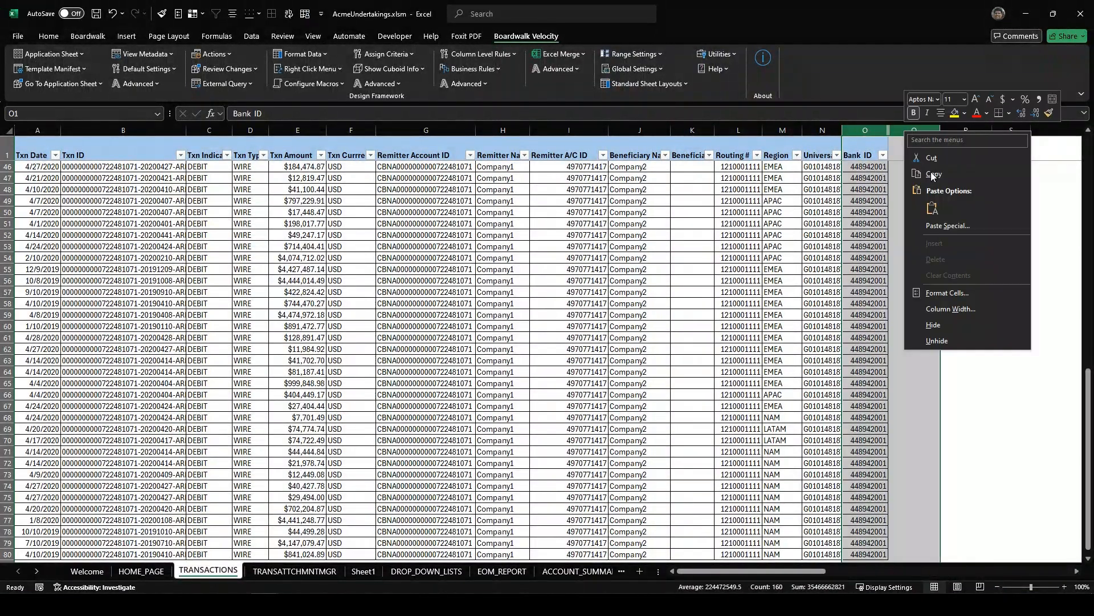
left_click(939, 341)
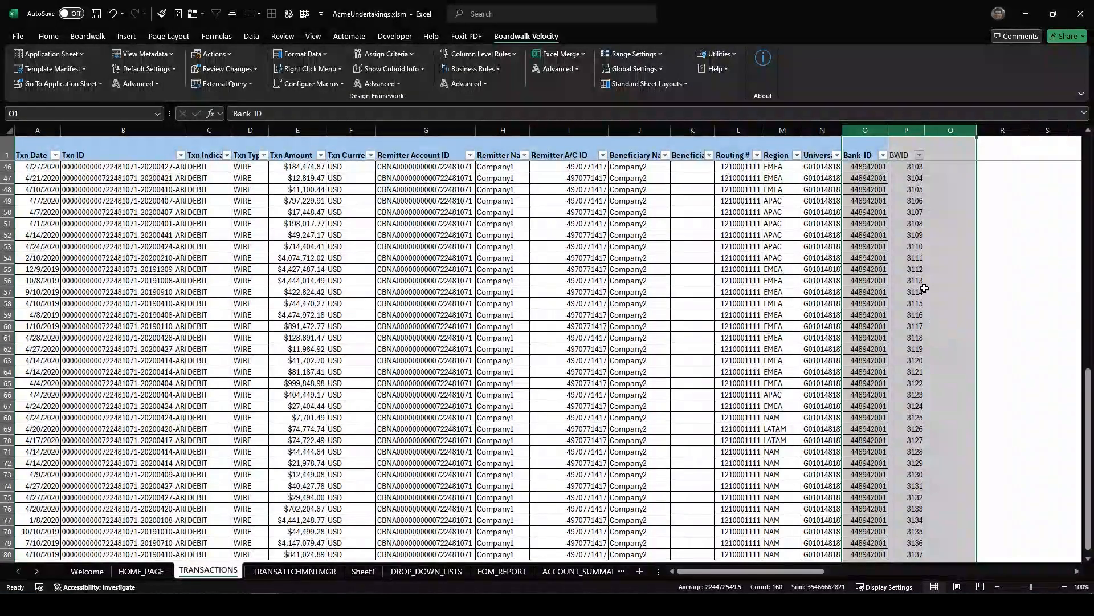
Compare the BWID in cell P46 with the attachment record on the TRANSATTCHMNTMGR sheet, viewed at 100% zoom
left_click(912, 170)
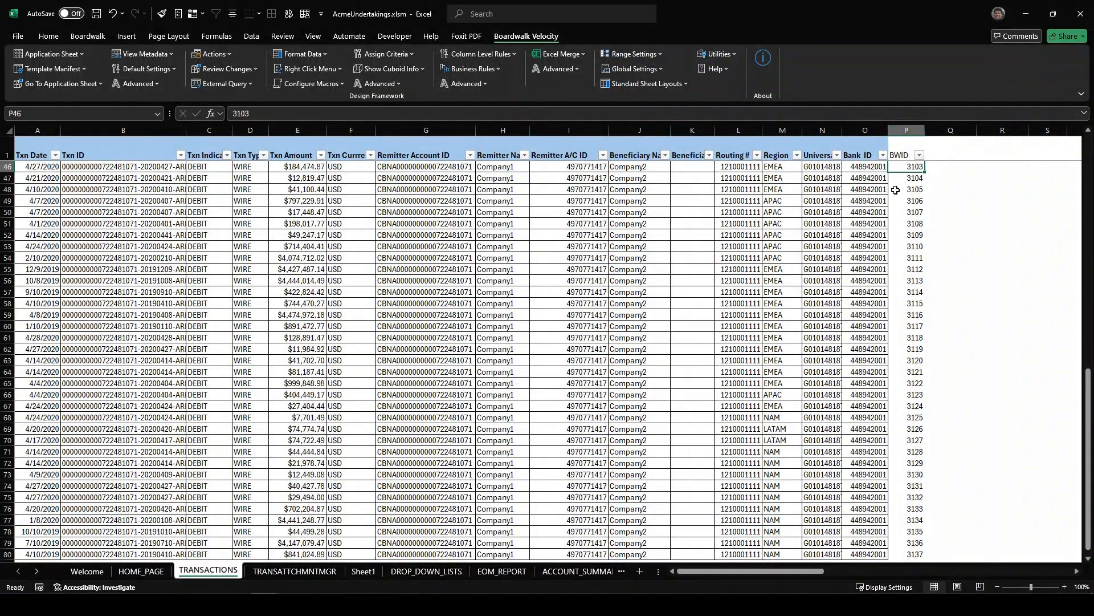
left_click(321, 570)
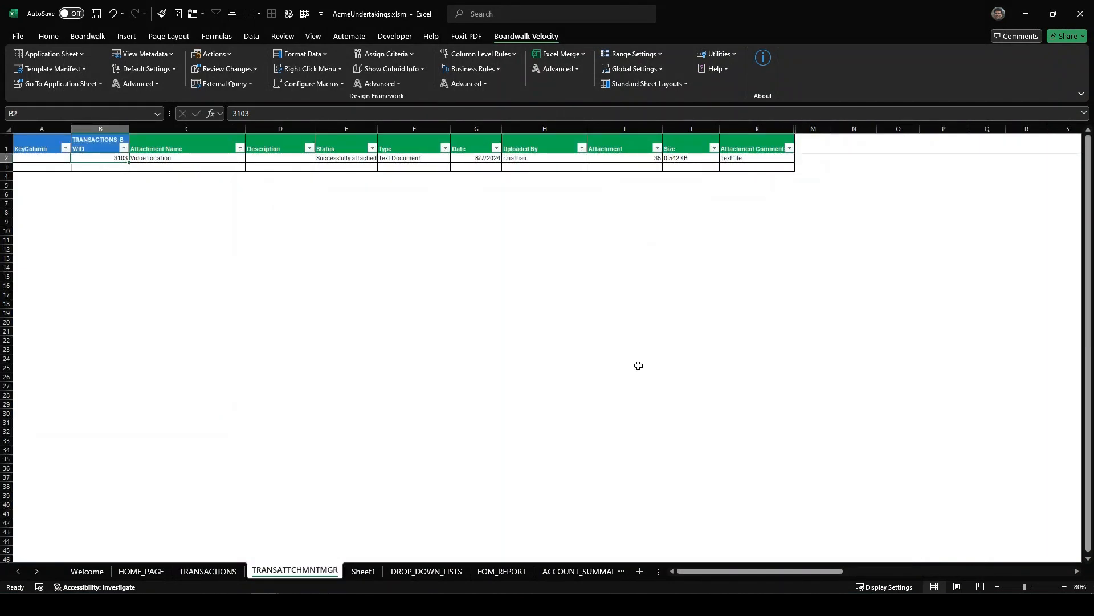
left_click(1063, 587)
left_click(1063, 587)
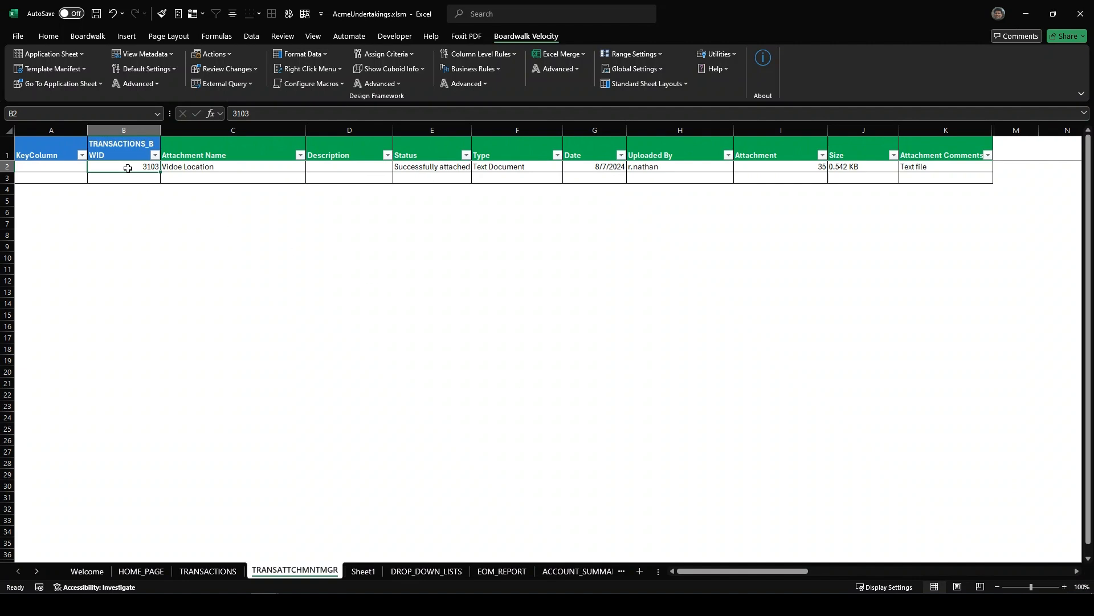
Review the Video Location attachment record's name, type, date, uploader and attachment fields on the TRANSATTCHMNTMGR sheet
left_click(223, 168)
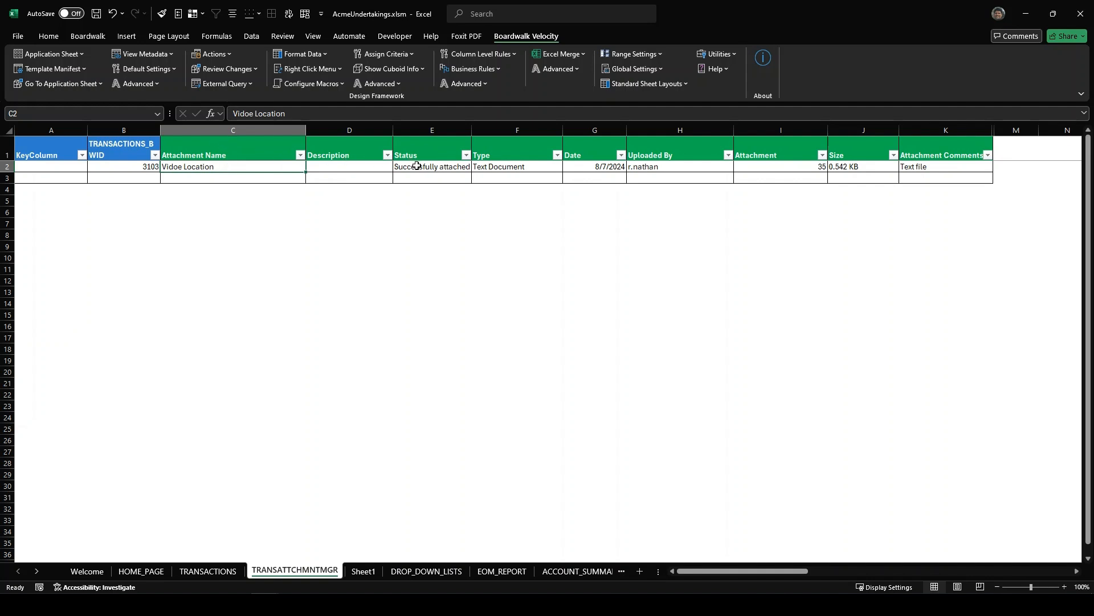
left_click(505, 168)
left_click(594, 169)
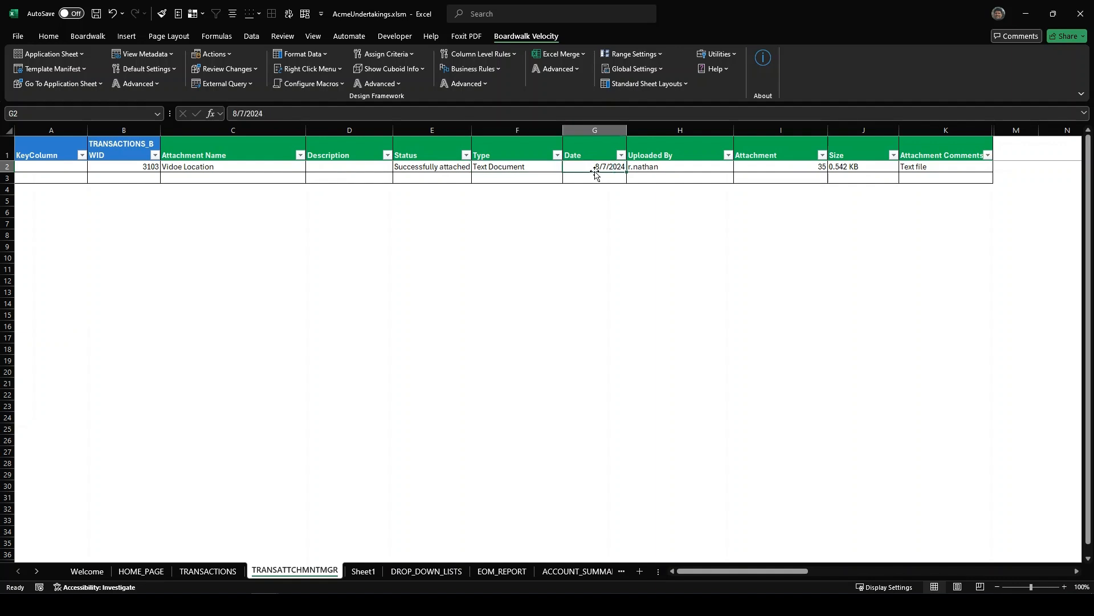
left_click(702, 167)
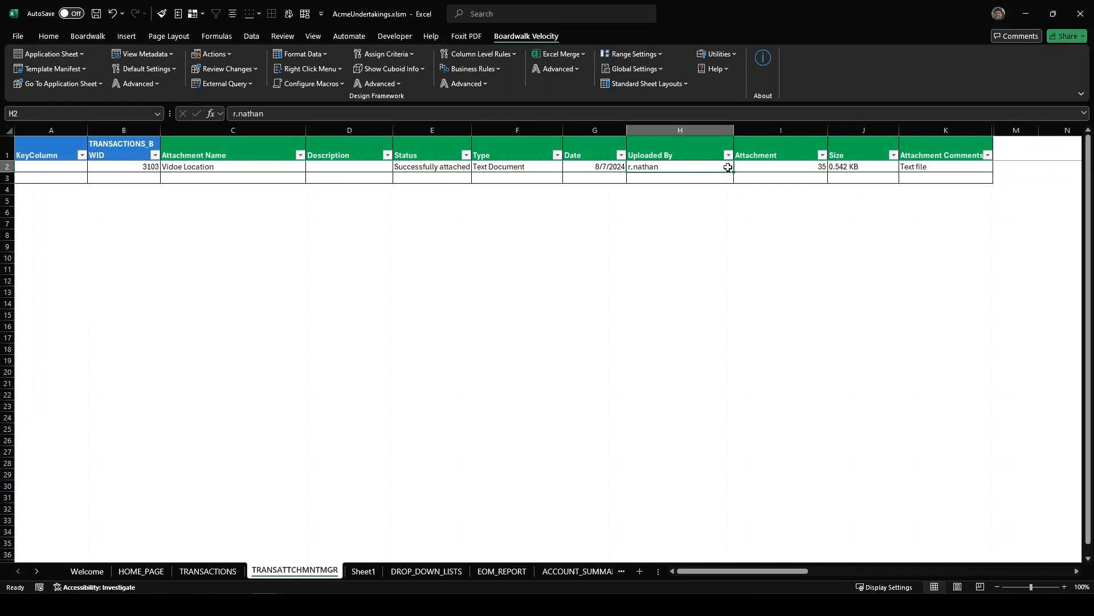
left_click(792, 167)
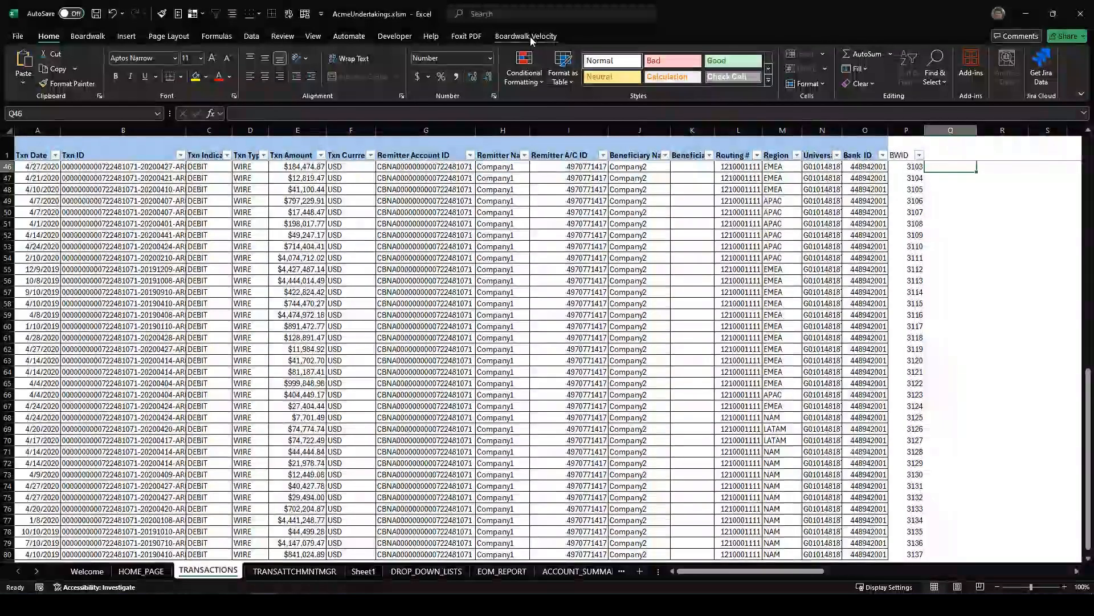
Add a new column named Attachment Count at the end of the TRANSACTIONS cuboid
left_click(530, 36)
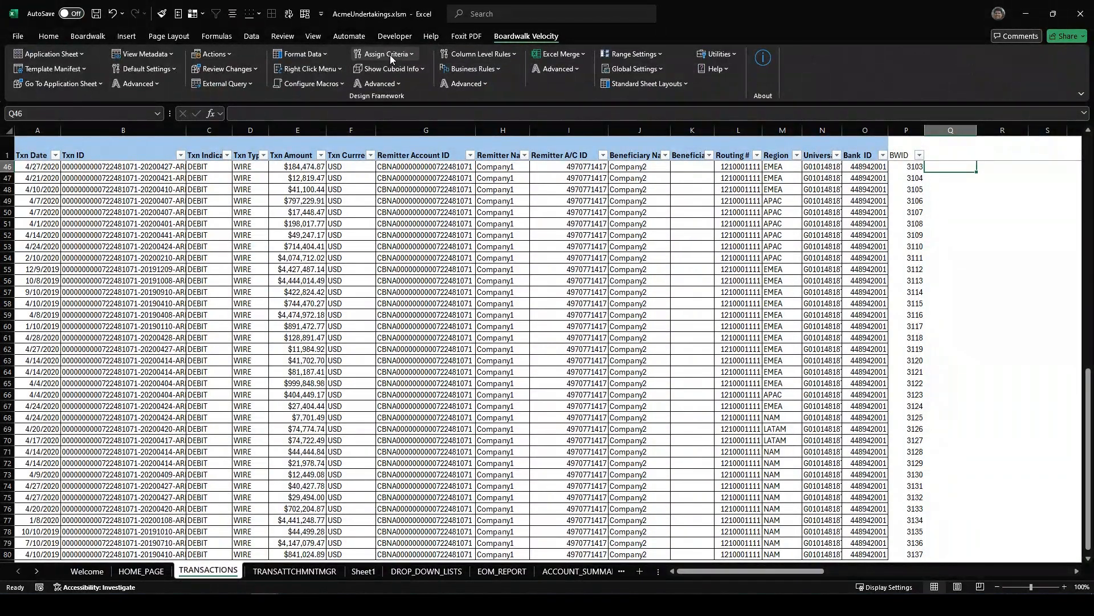
left_click(399, 81)
mouse_move(389, 131)
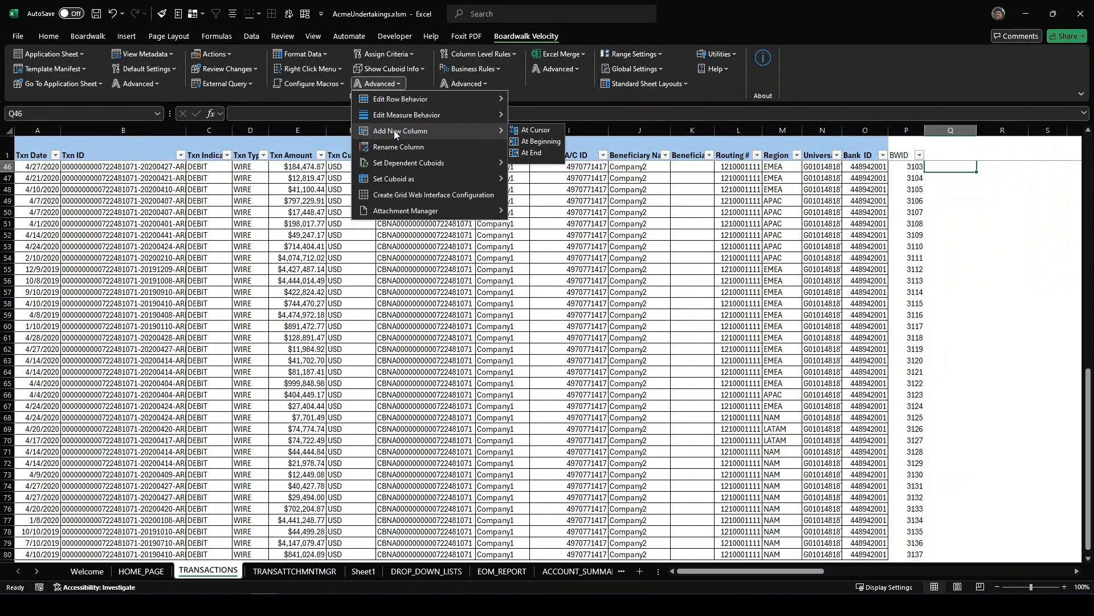
left_click(536, 153)
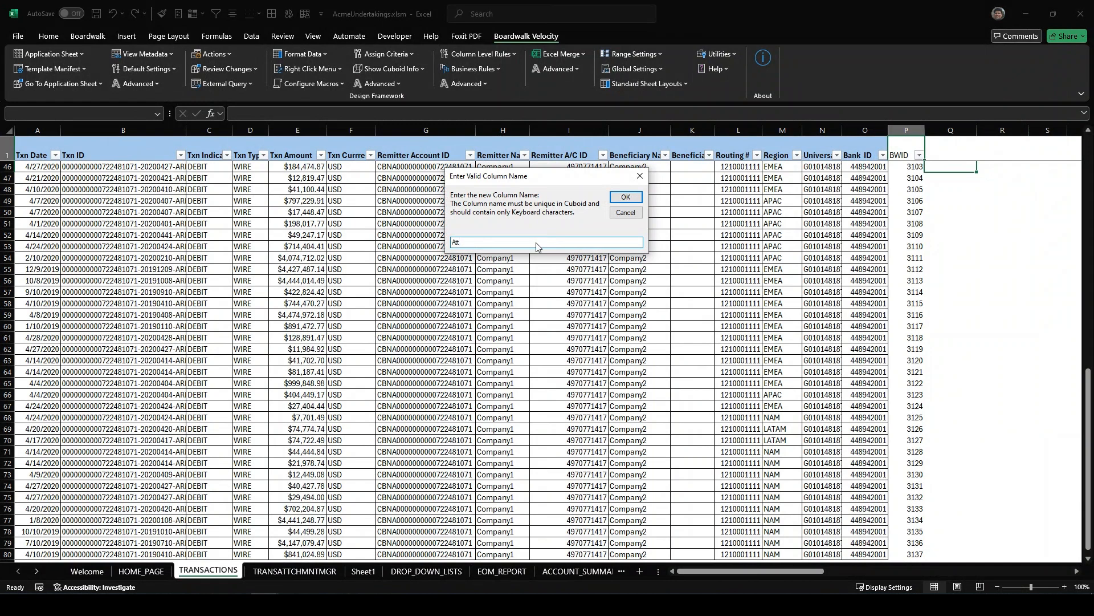
type("Attachment Count")
left_click(635, 200)
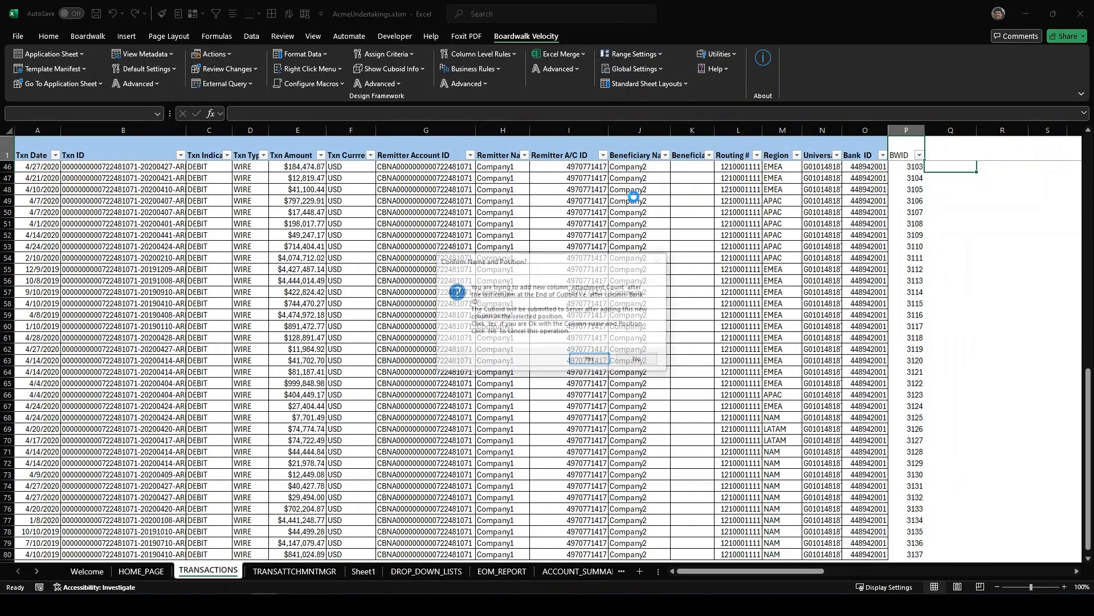
left_click(590, 359)
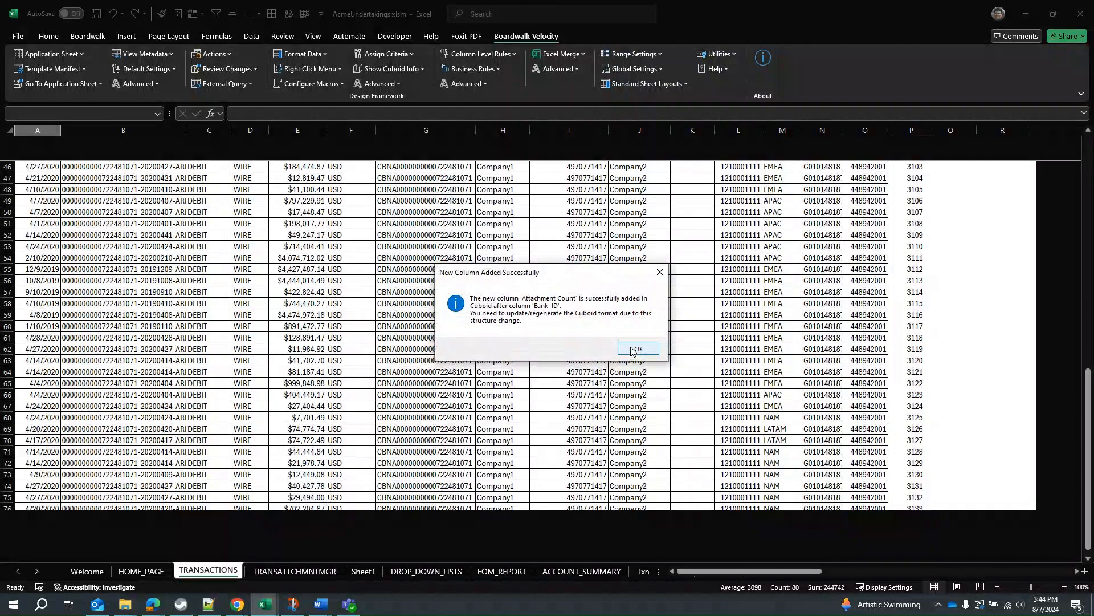
left_click(636, 348)
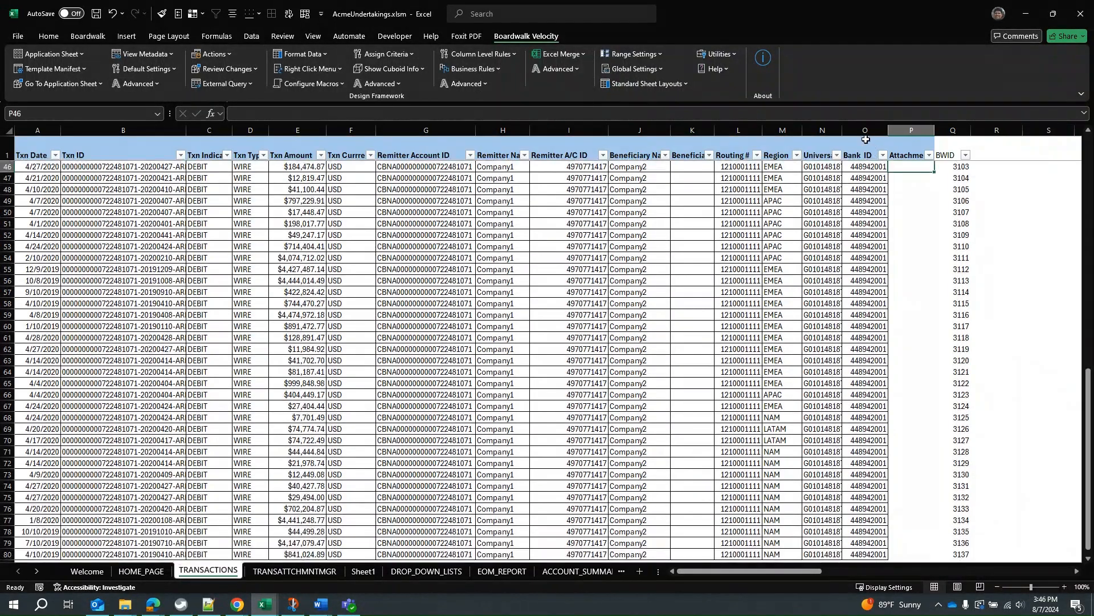
Enter the formula =COUNTIF(Transactions_BWID,Q46) in cell P46 of the Attachment Count column
left_click(540, 116)
type("=COUNT")
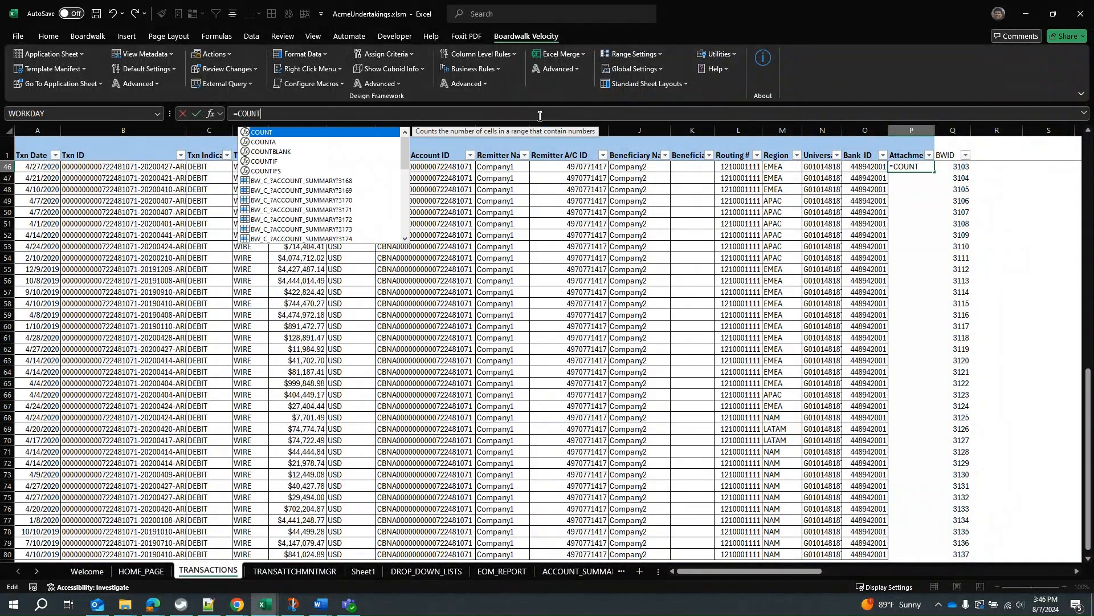
type("IF")
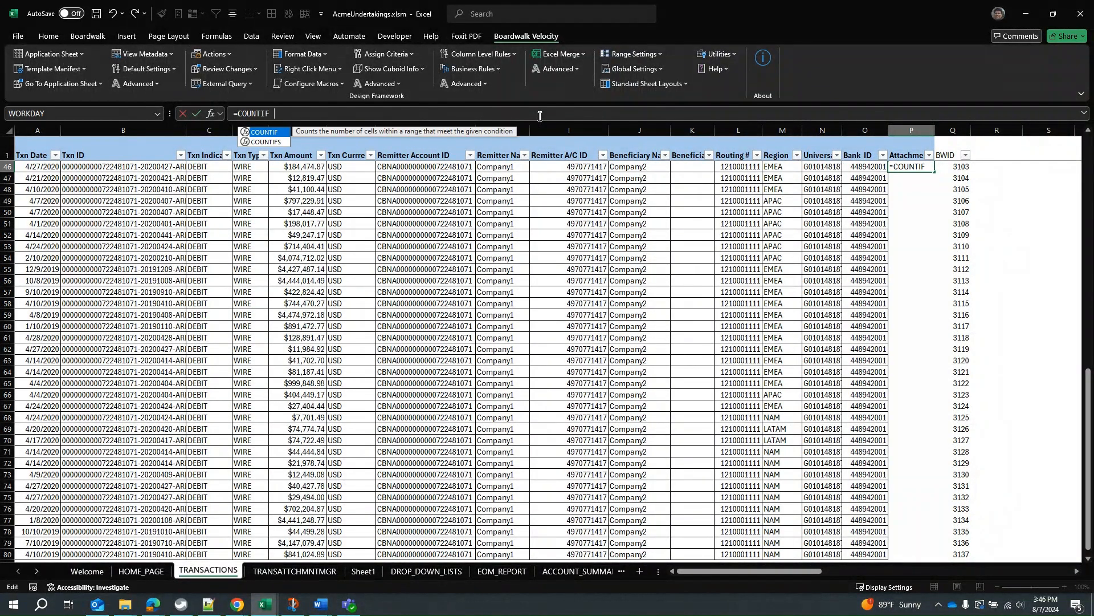
type("(")
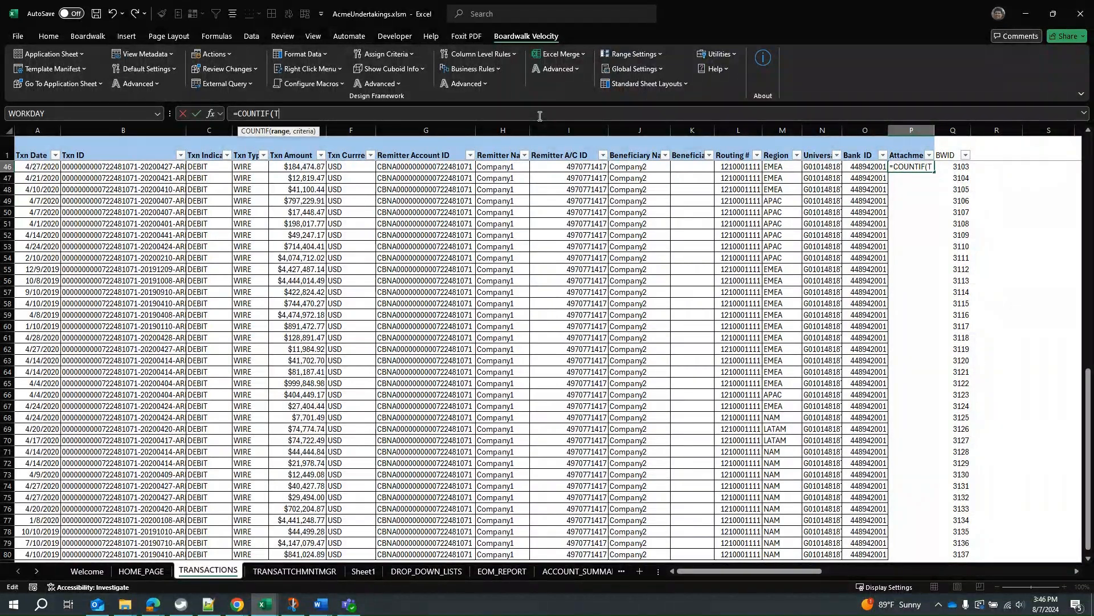
type("Tran")
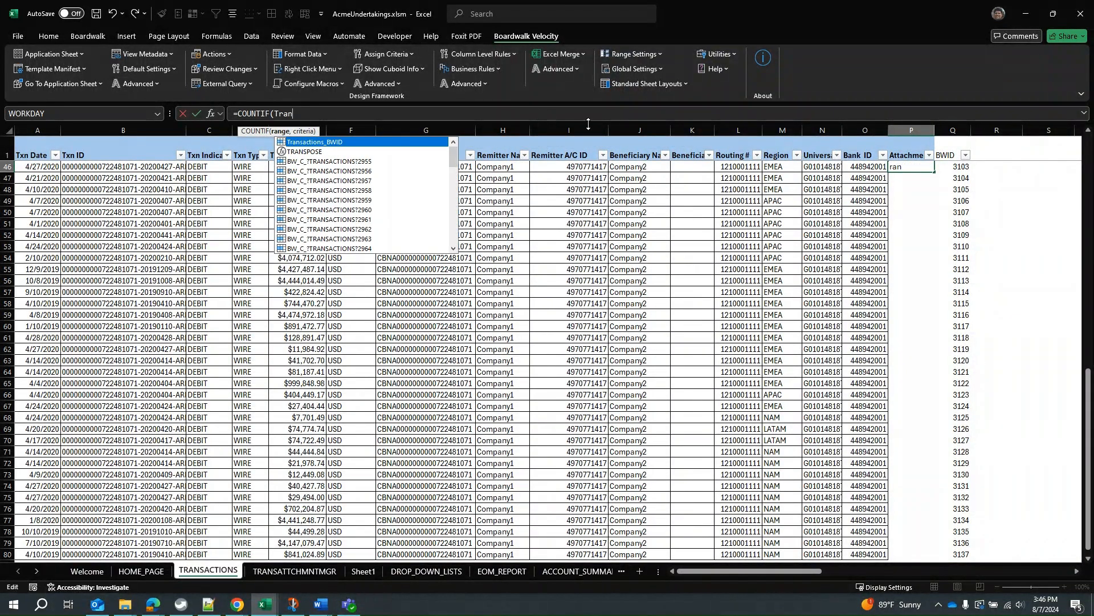
double_click(334, 142)
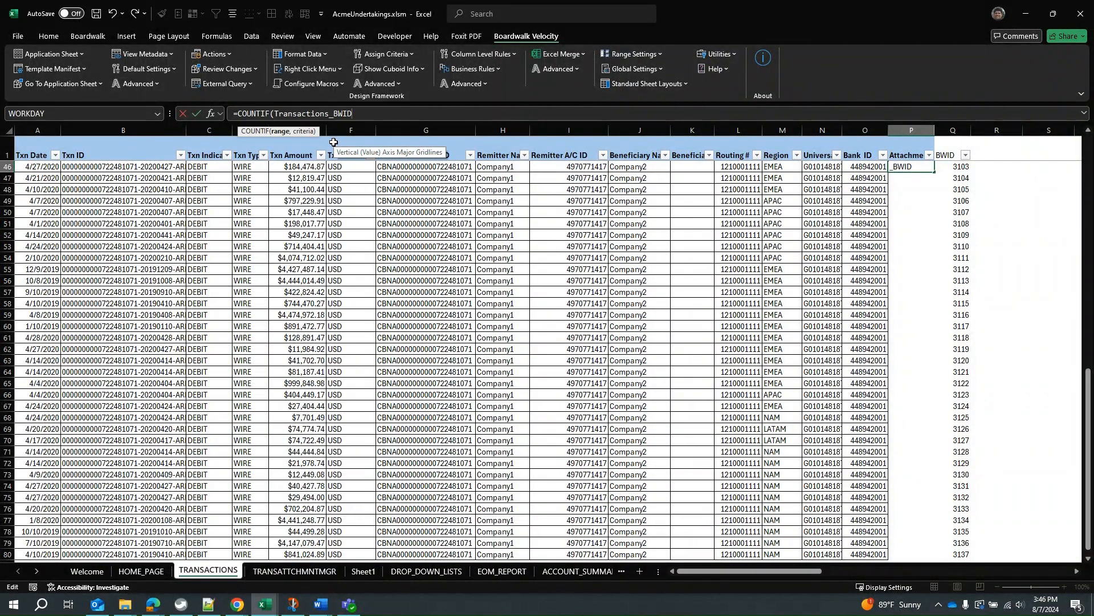
type(",")
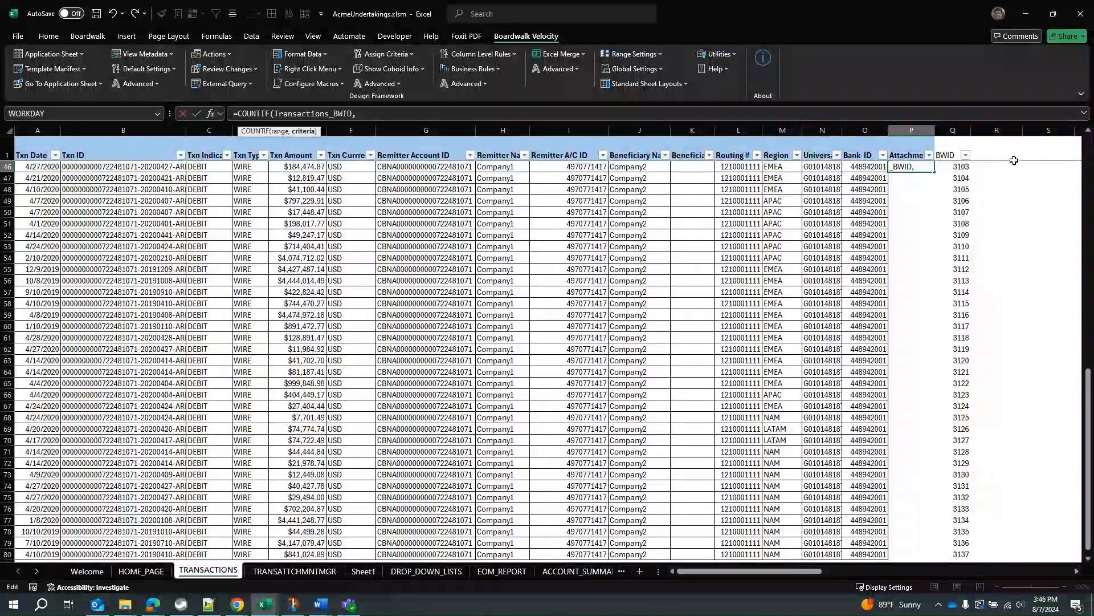
left_click(967, 167)
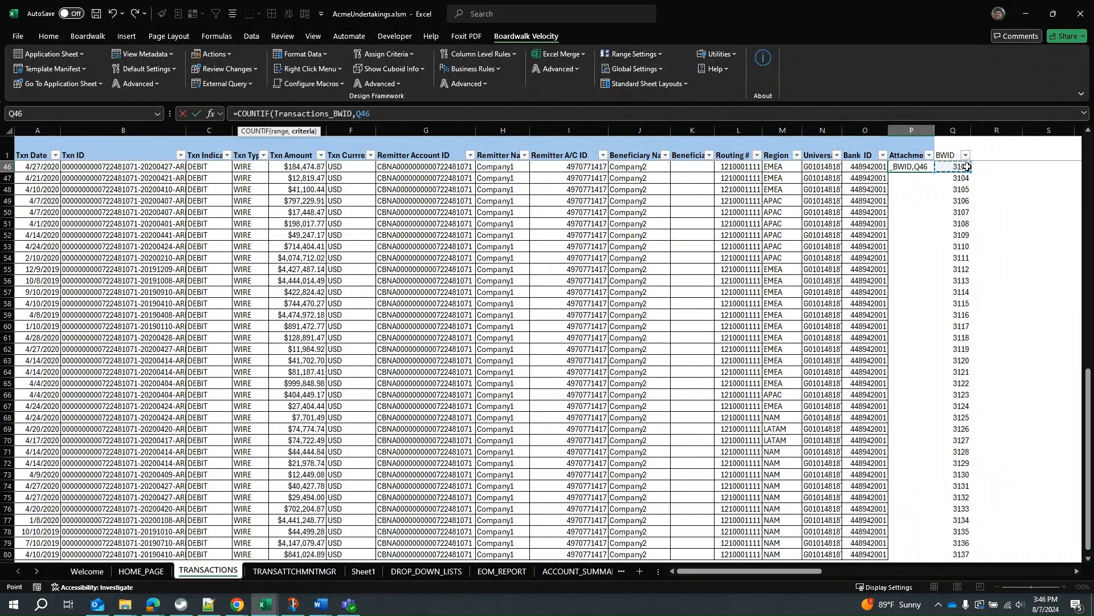
type(")")
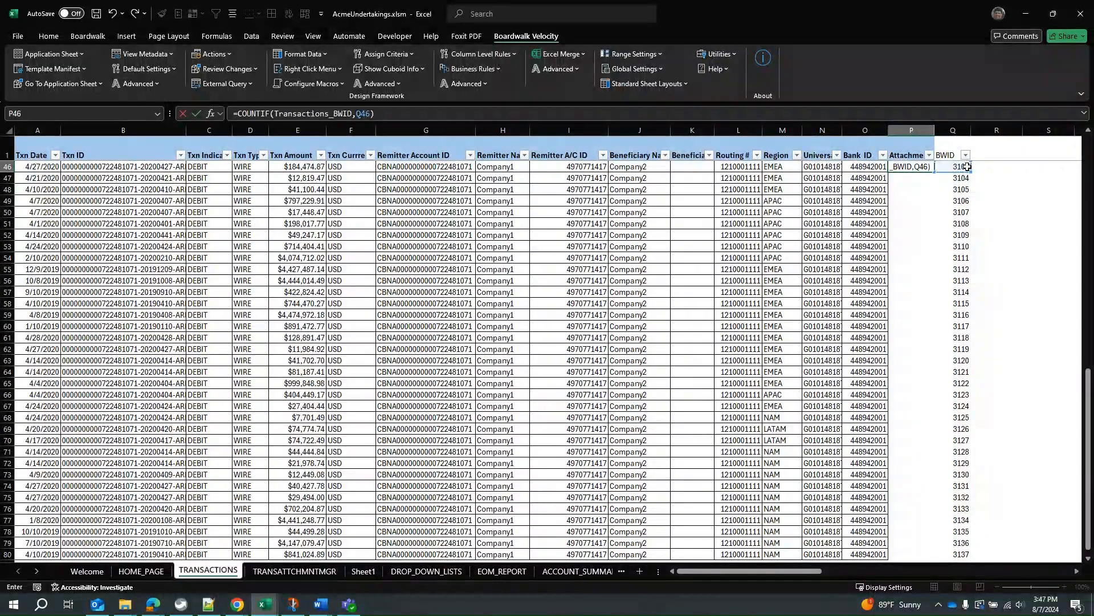
key("Return")
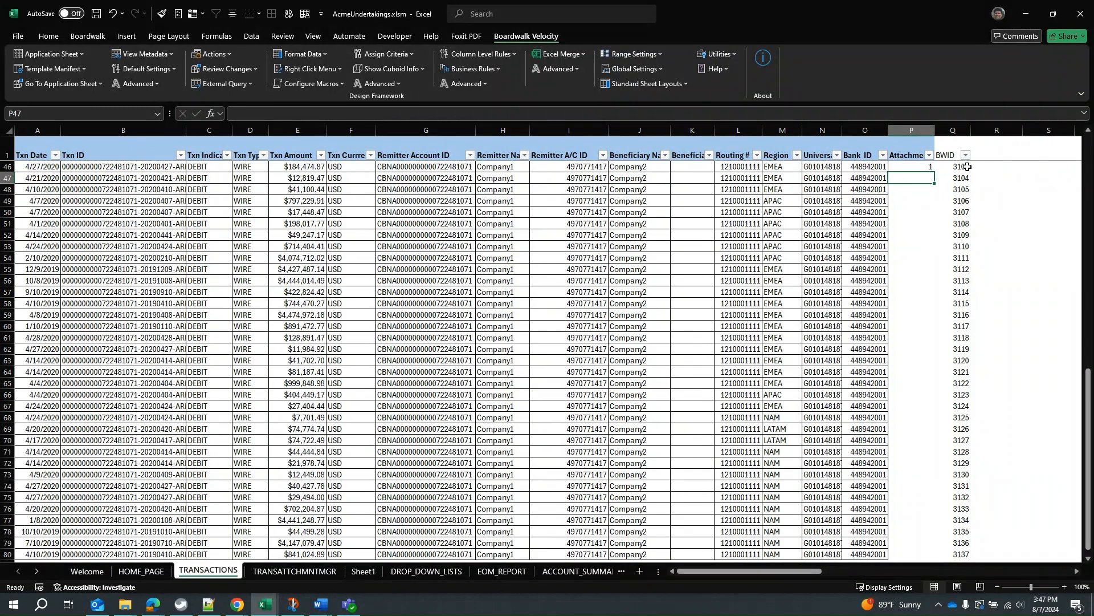
Fill the COUNTIF formula from P46 up to row 2 and down to row 80 of the Attachment Count column
left_click(911, 166)
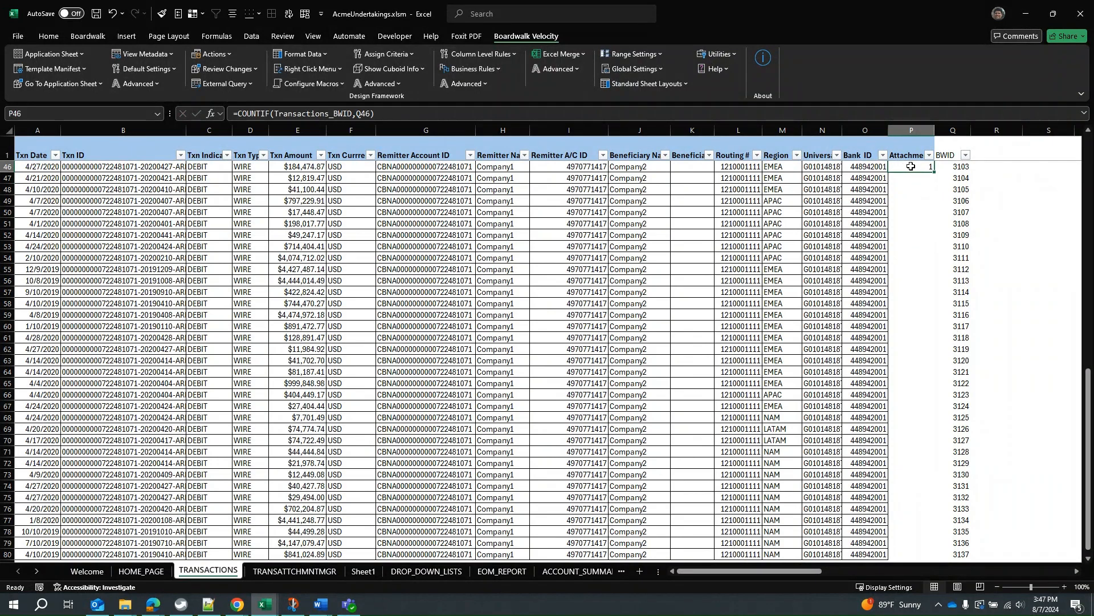
left_click_drag(1087, 370, 1090, 280)
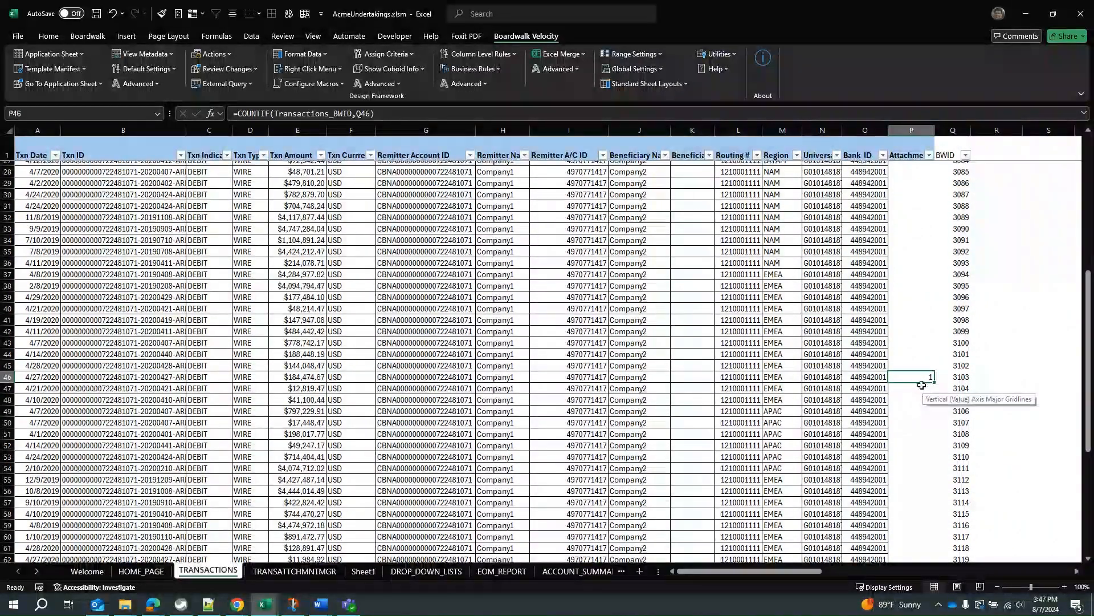
left_click_drag(936, 383, 931, 169)
left_click_drag(1089, 285, 1061, 484)
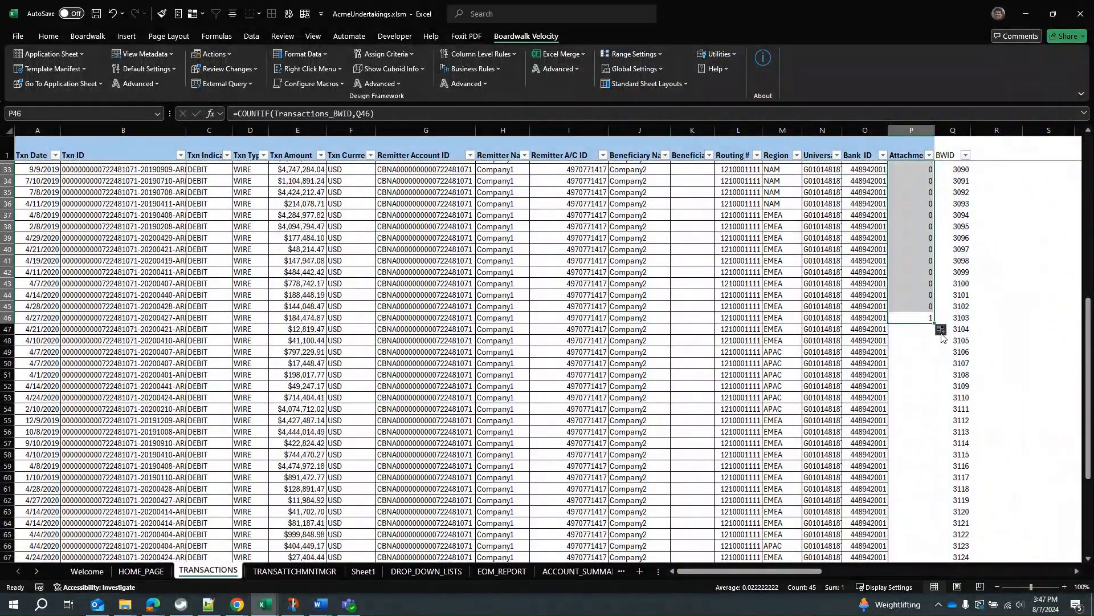
double_click(934, 322)
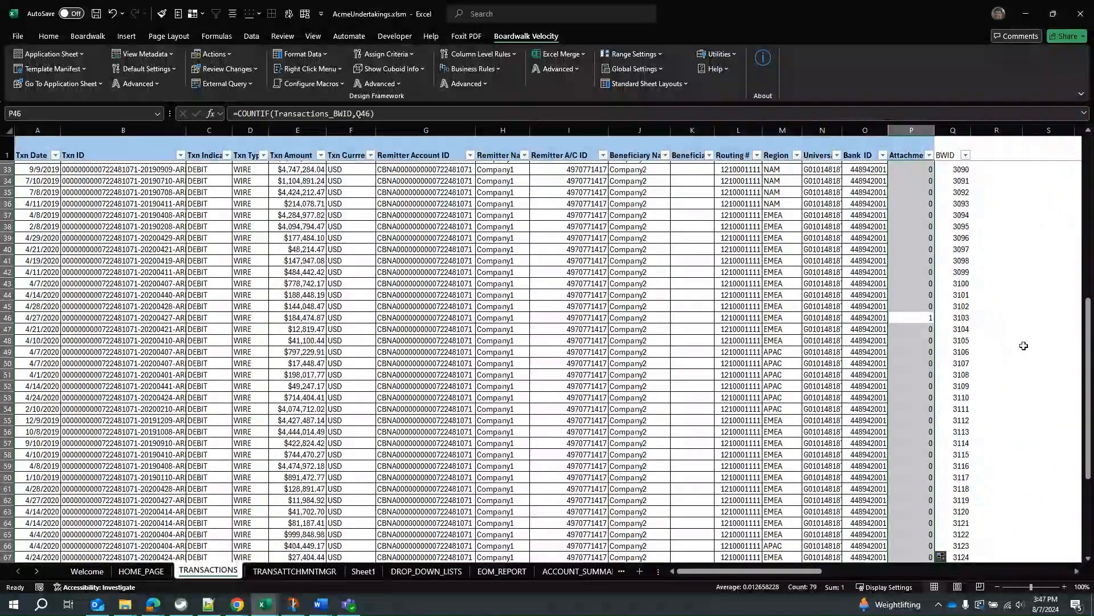
left_click_drag(1088, 362, 1059, 546)
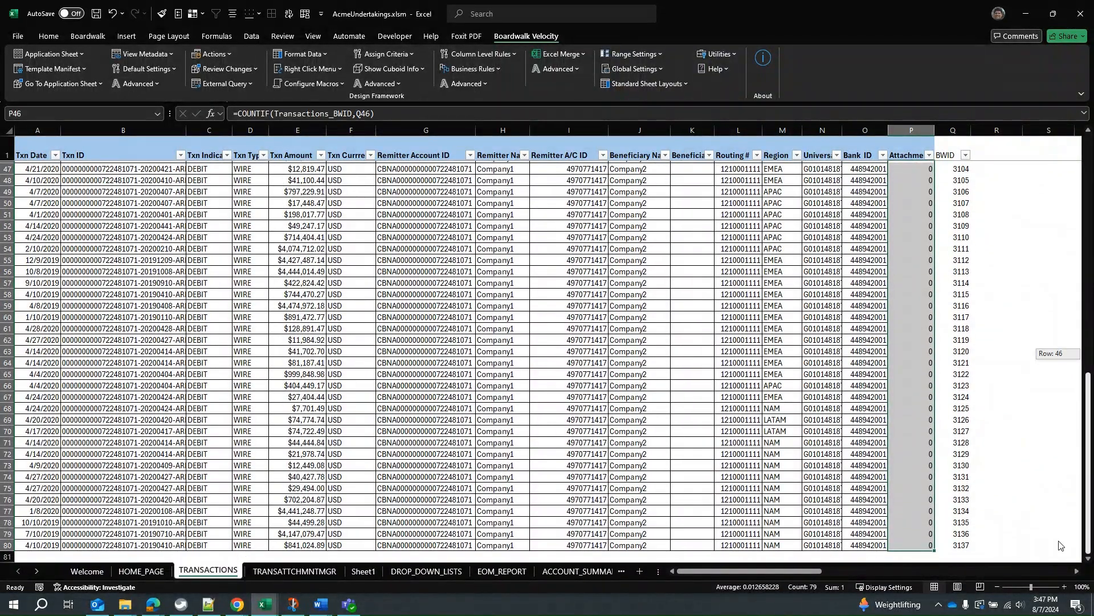
left_click_drag(1079, 440, 1066, 227)
left_click_drag(1066, 247, 1062, 424)
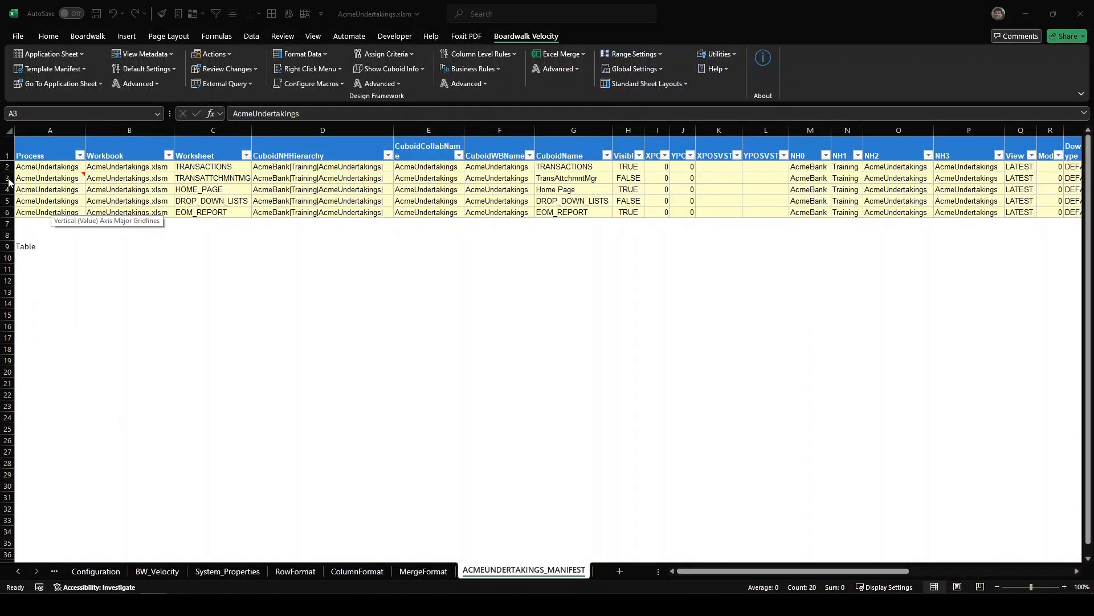
Select the TRANSATTCHMNTMGR entry in row 3 of the ACMEUNDERTAKINGS_MANIFEST sheet
left_click(8, 181)
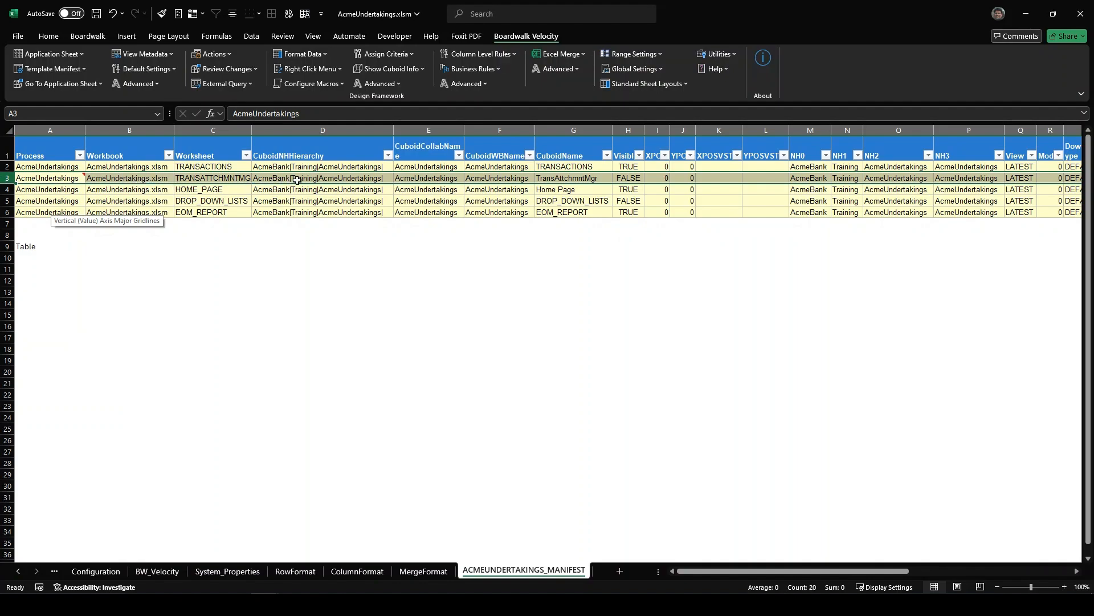